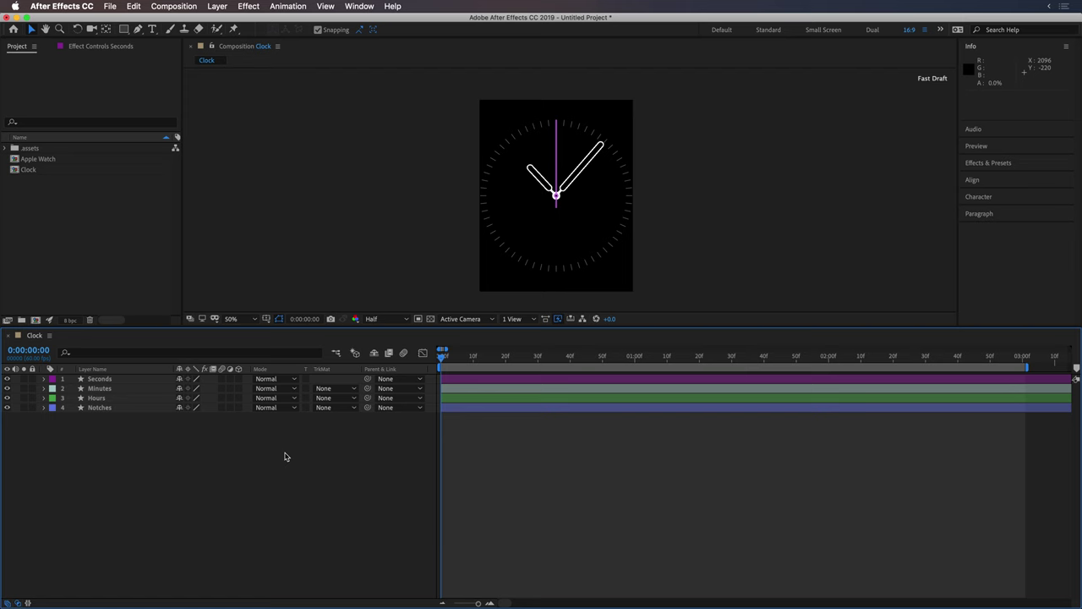
Keyframe the Seconds hand's Rotation at 0° on frame 0 and 6° at one second
left_click(119, 381)
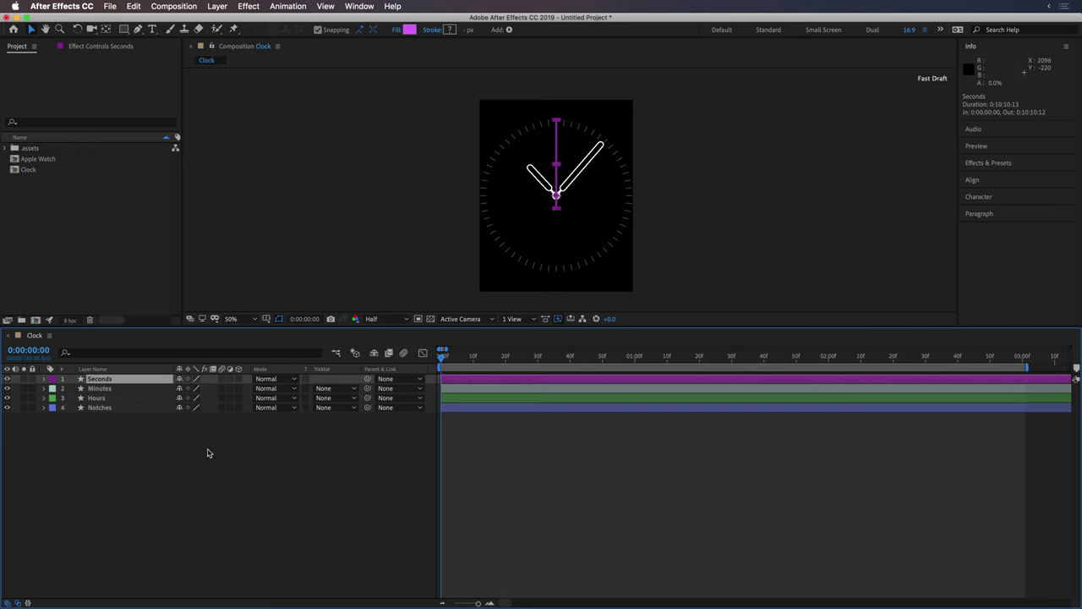
key("r")
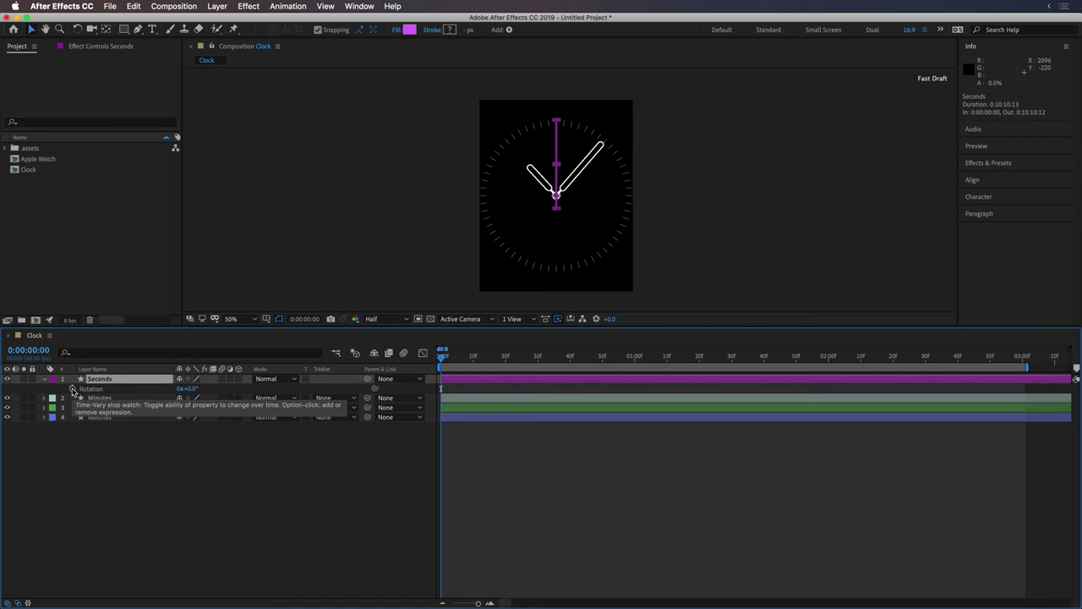
left_click(73, 389)
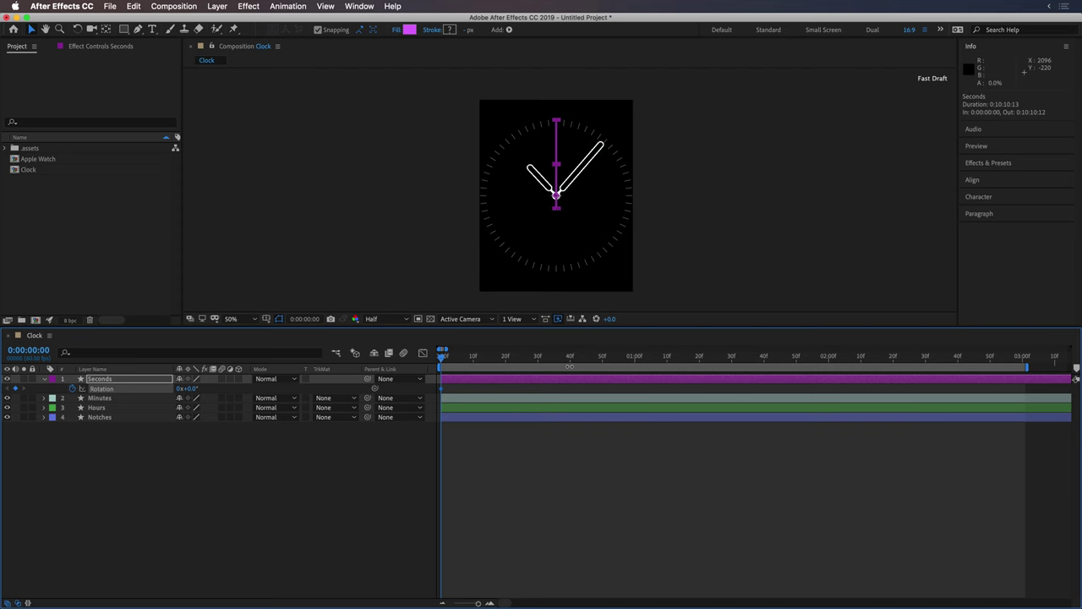
left_click(636, 362)
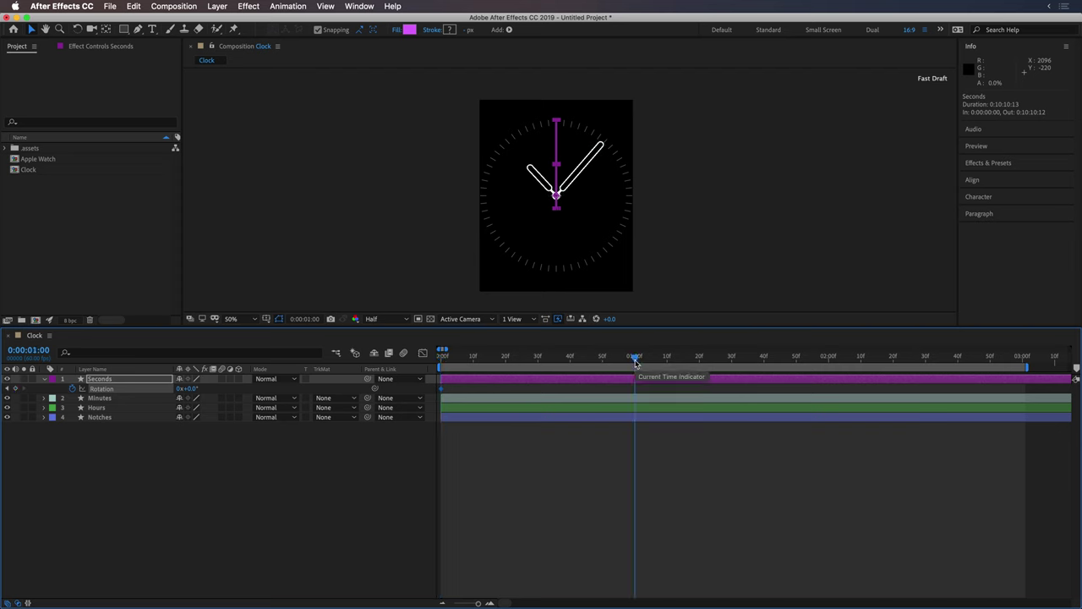
left_click(192, 388)
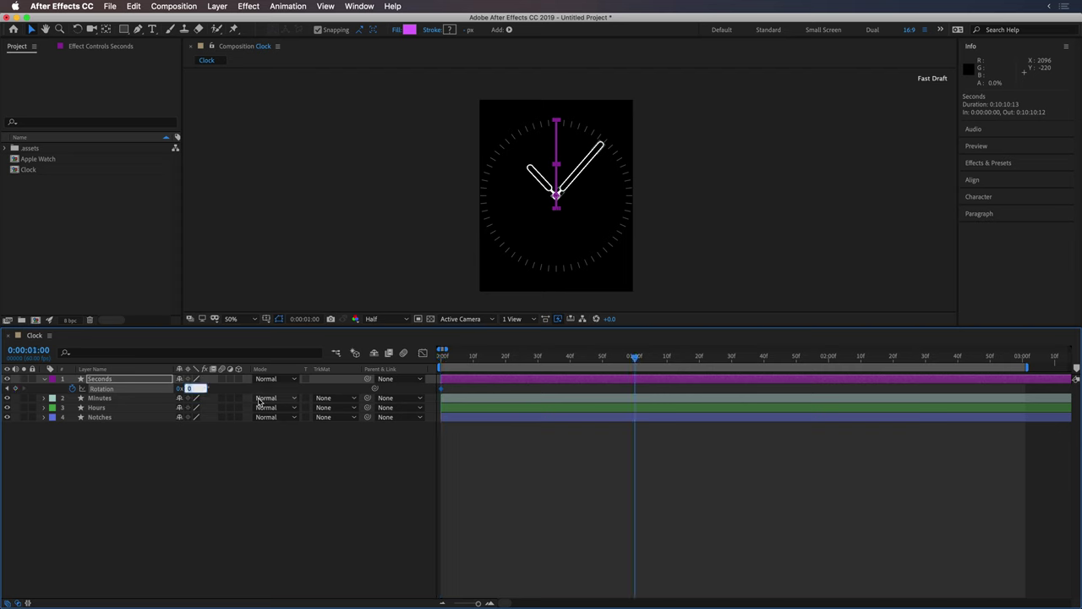
type("6")
key("Return")
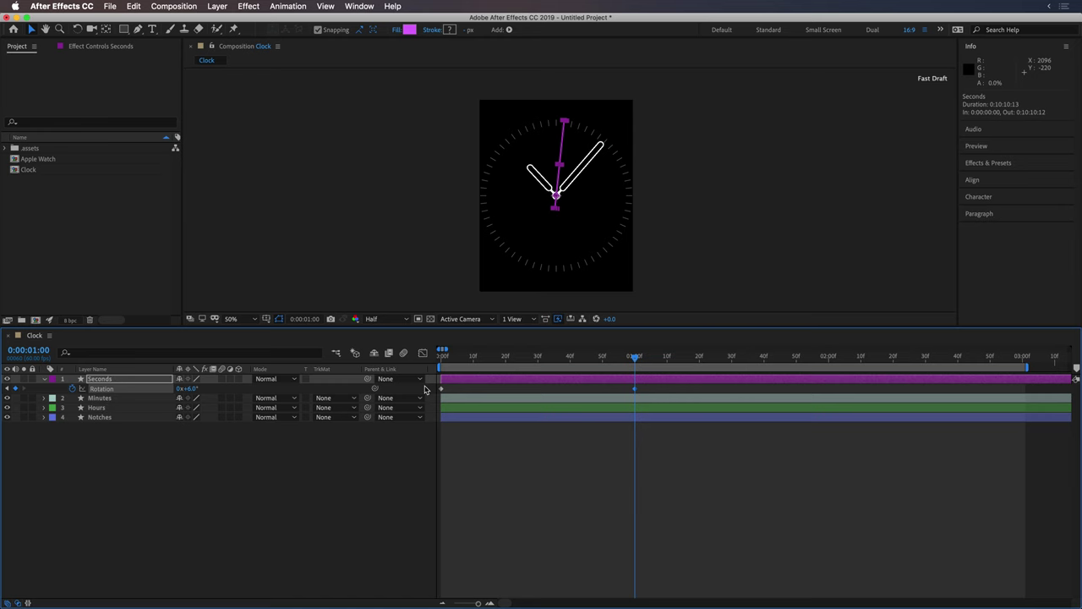
Add a loopOut() expression to the Seconds Rotation and preview the repeating tick
left_click(73, 388, "alt")
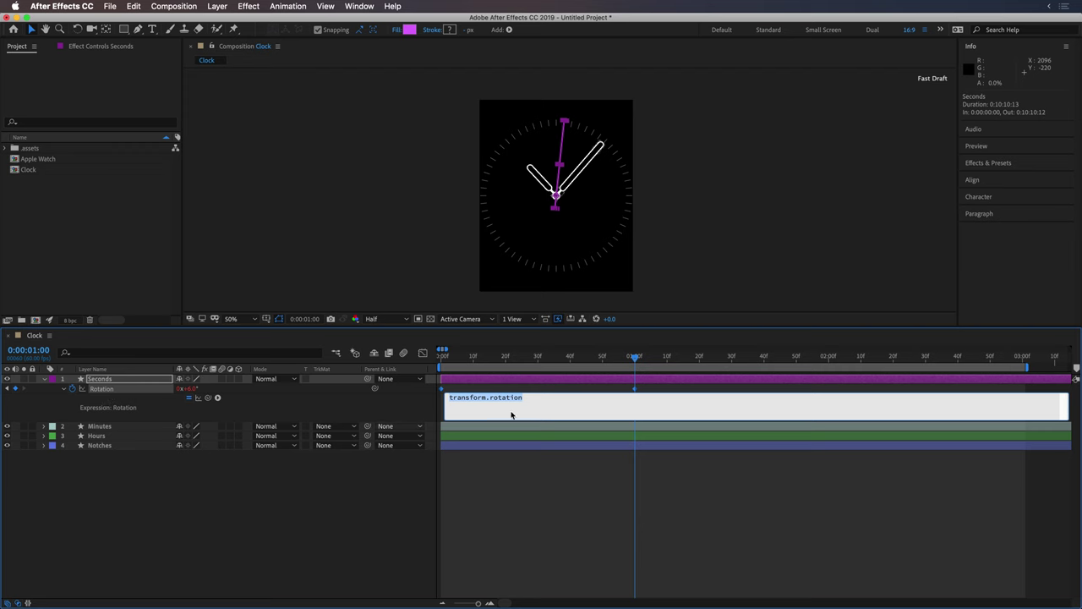
type("1")
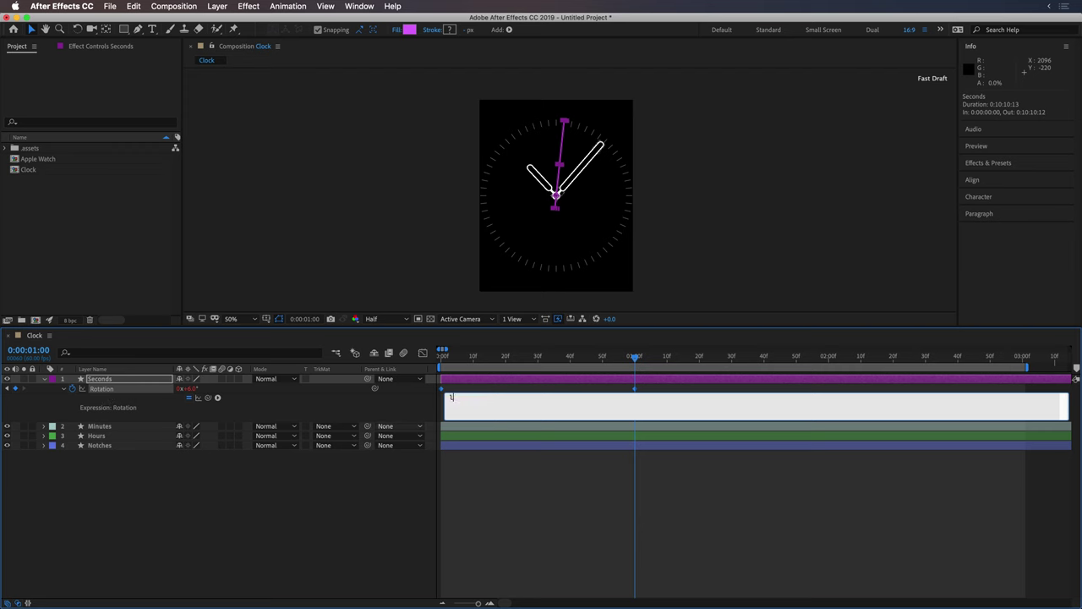
type("oopOut();")
left_click(567, 443)
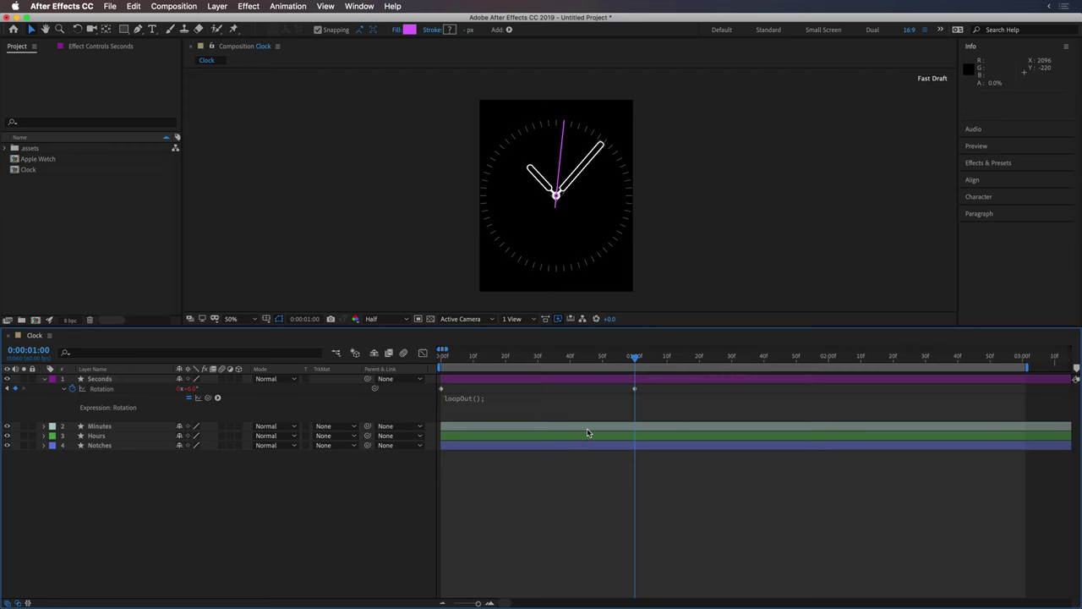
key("space")
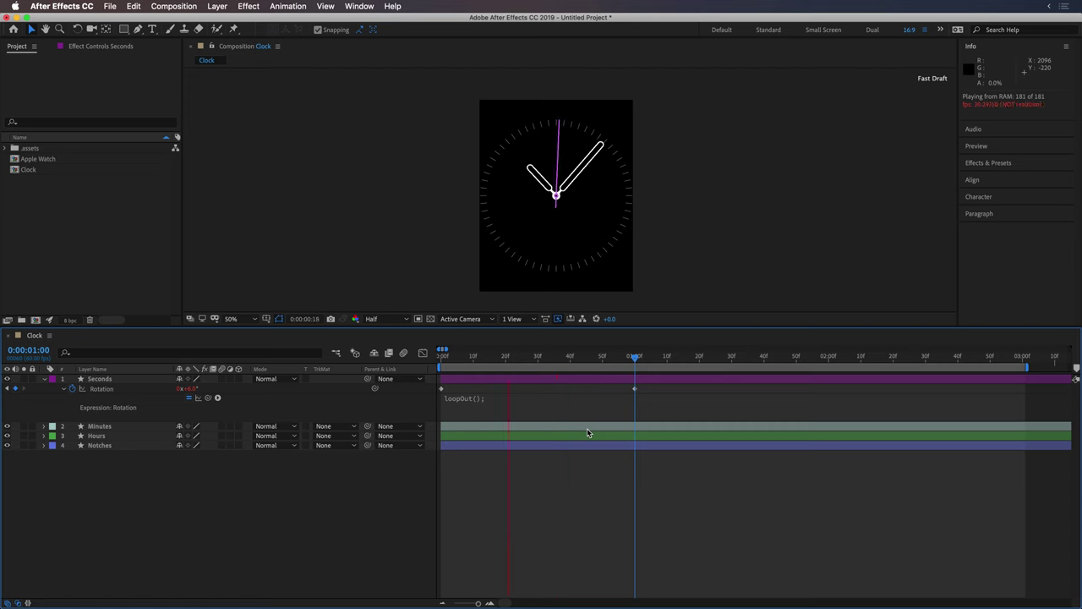
Change the Seconds expression to loopOut("offset") and preview the hand advancing each second
key("space")
left_click(479, 398)
left_click(483, 398)
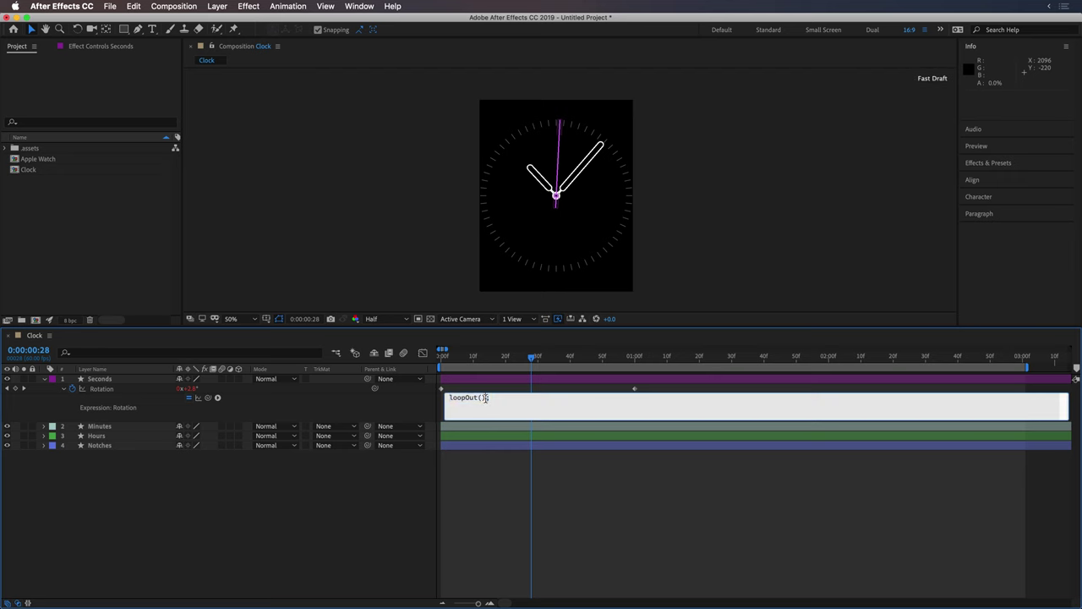
type("\"offset")
left_click(282, 549)
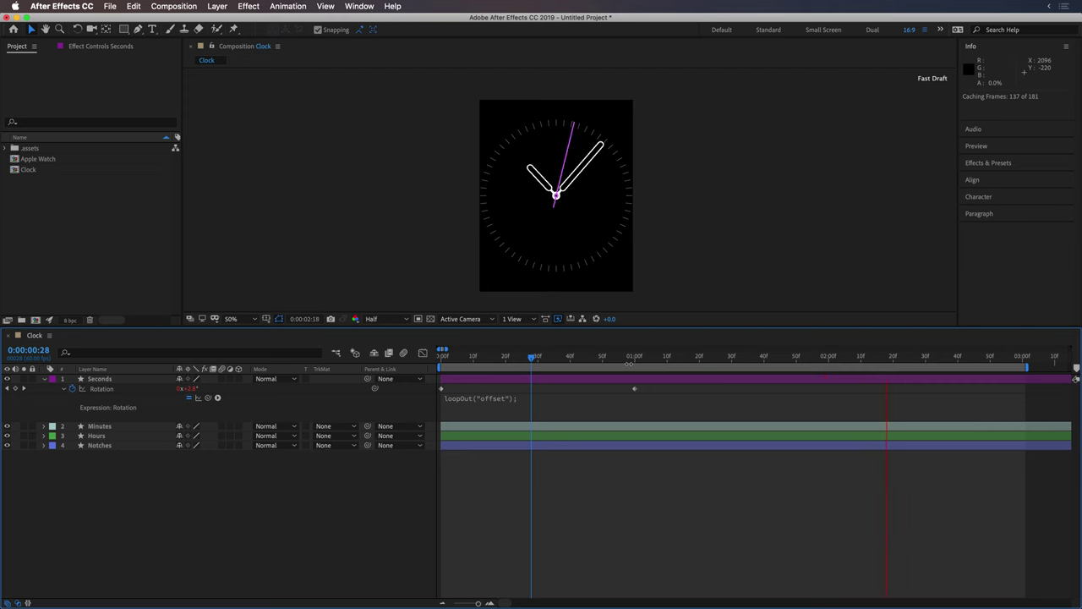
key("space")
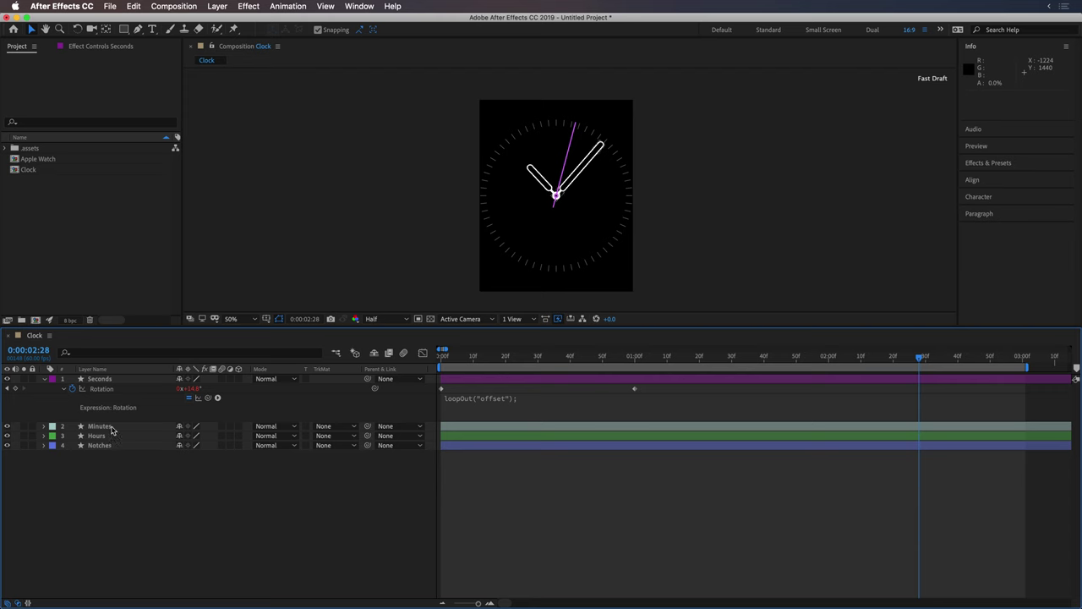
Give the Minutes Rotation an expression pick-whipped to Seconds Rotation, divided by 60
left_click(111, 430)
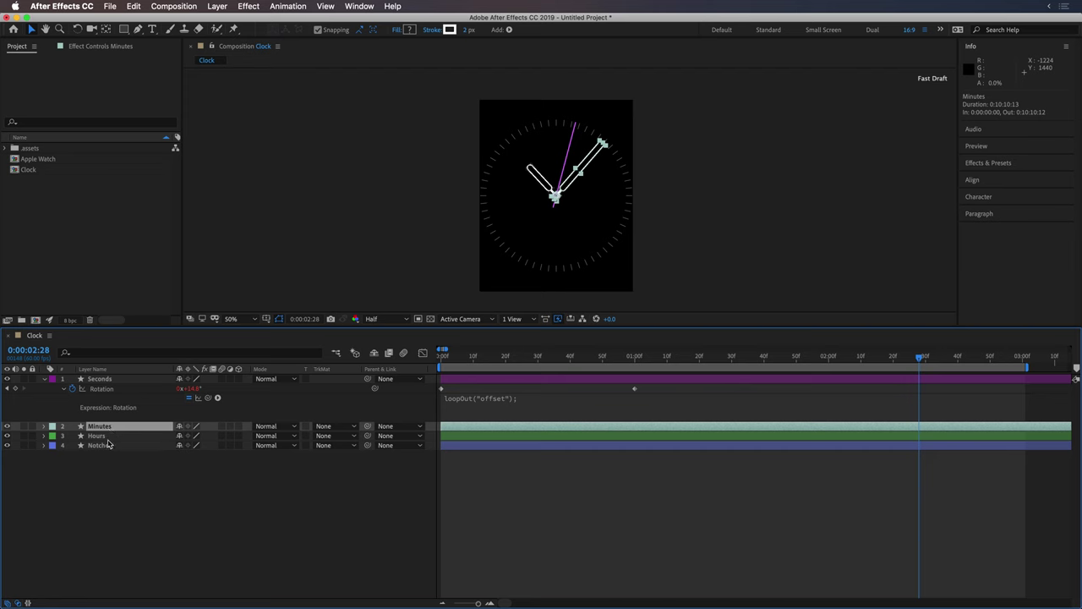
key("r")
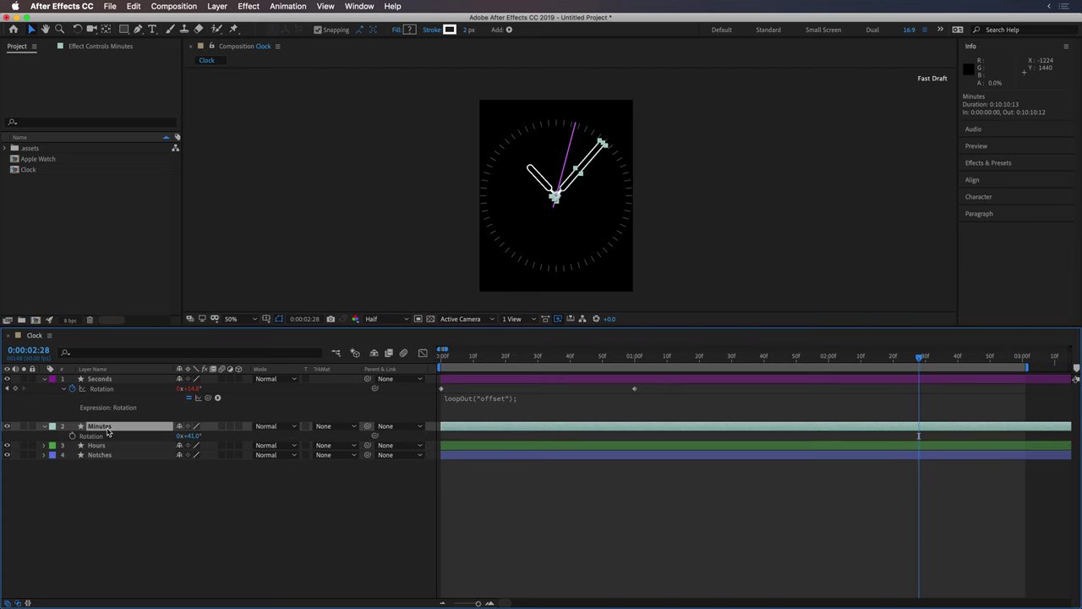
left_click(72, 436, "alt")
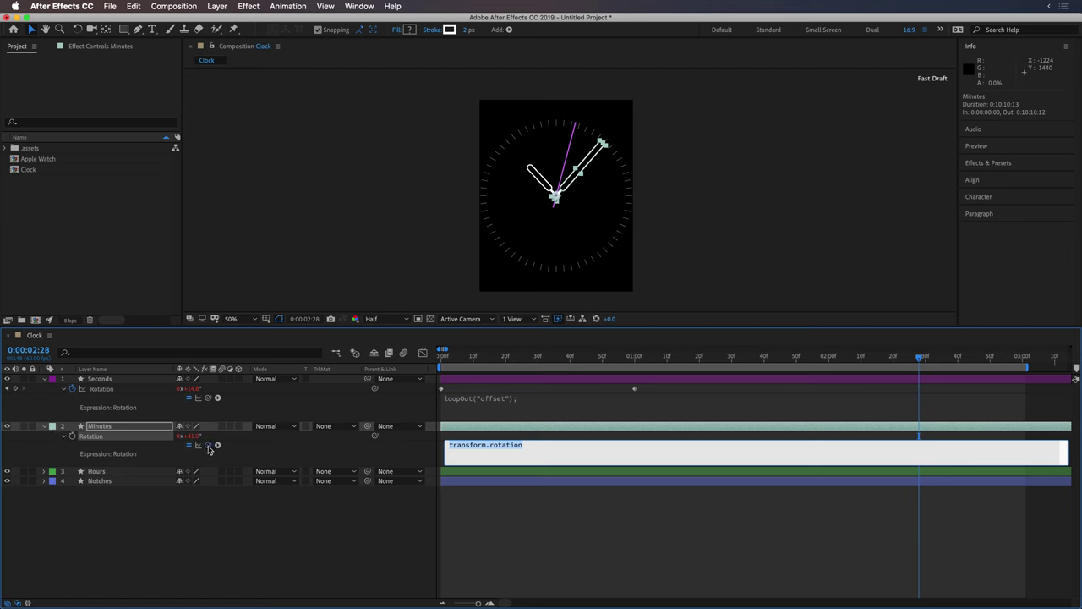
left_click_drag(209, 445, 120, 389)
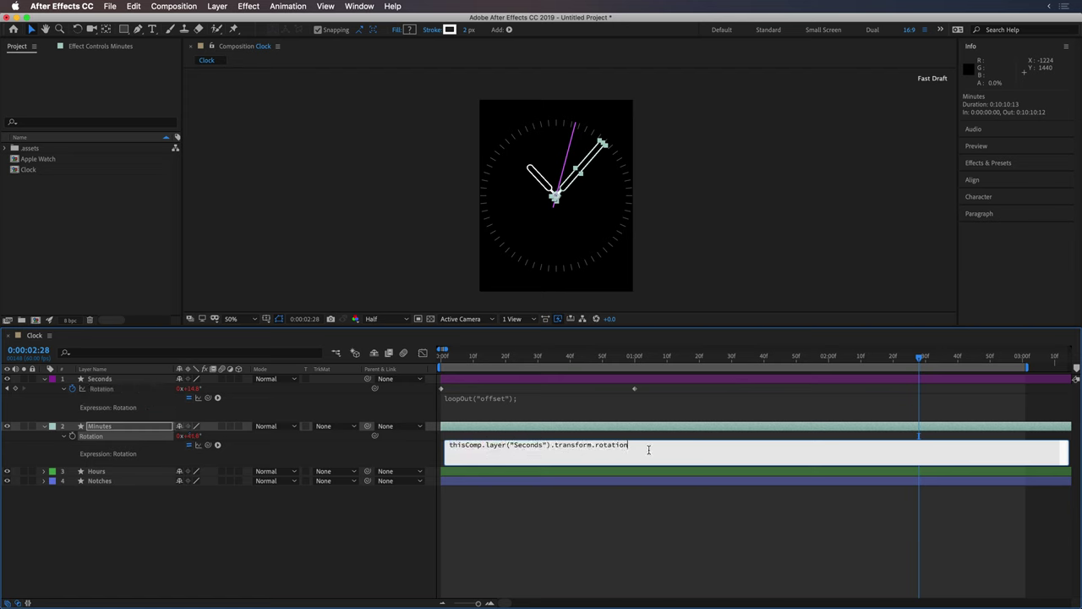
type("/60;")
Link the Hours hand's Rotation to the Minutes Rotation divided by 60 via expression
left_click(317, 531)
left_click(97, 471)
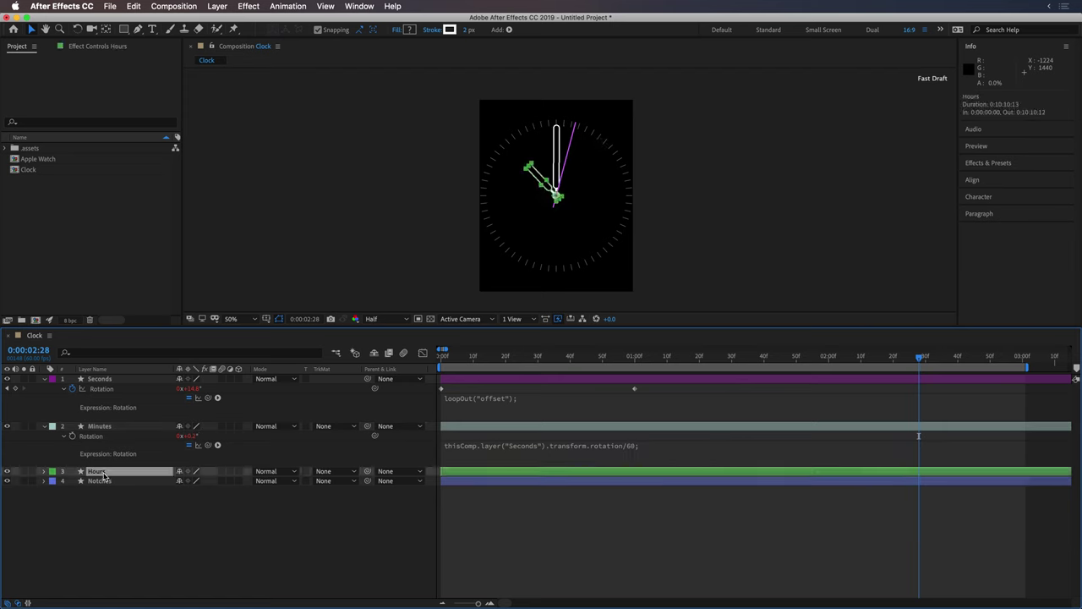
key("r")
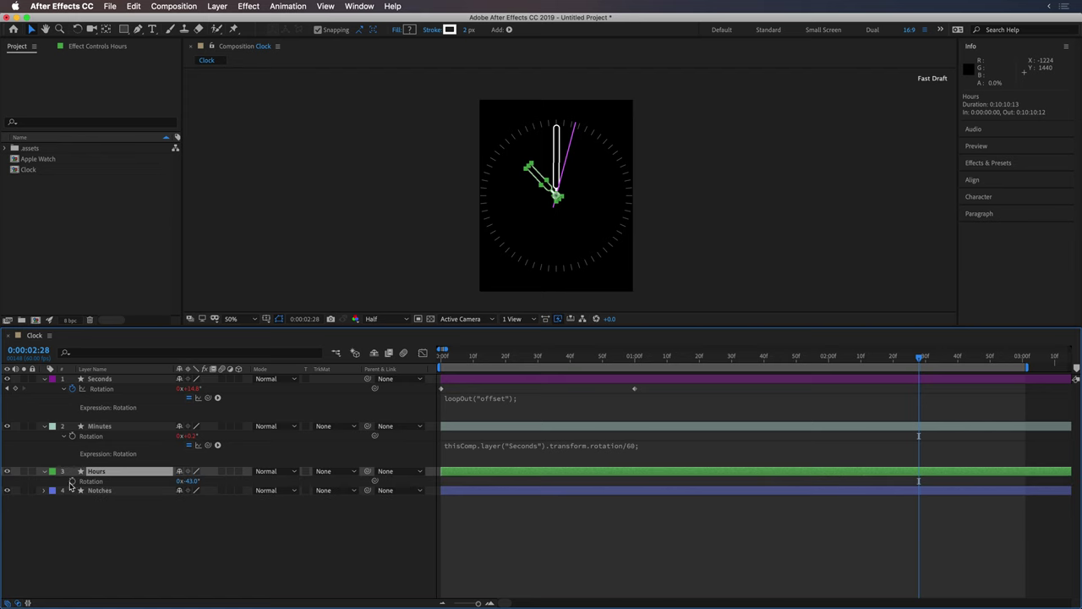
left_click(73, 482, "alt")
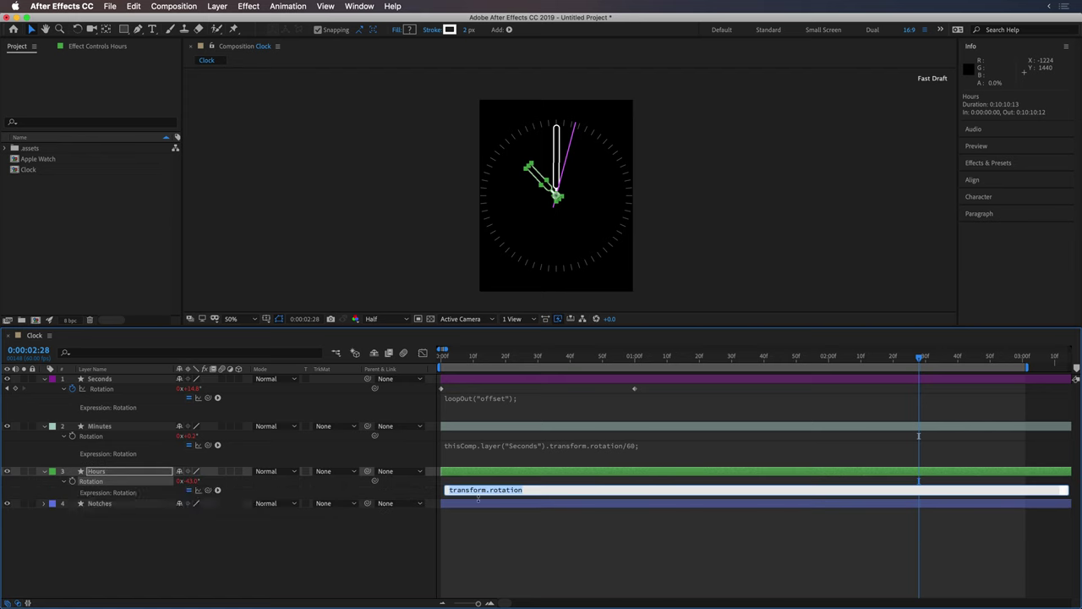
left_click_drag(207, 493, 104, 438)
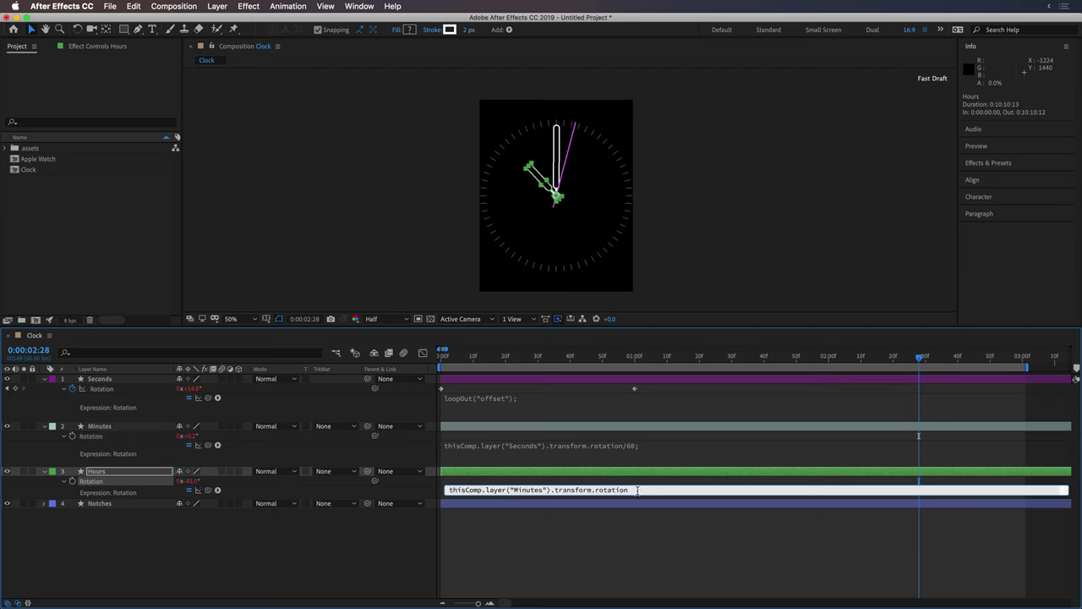
type("/60;")
left_click(332, 563)
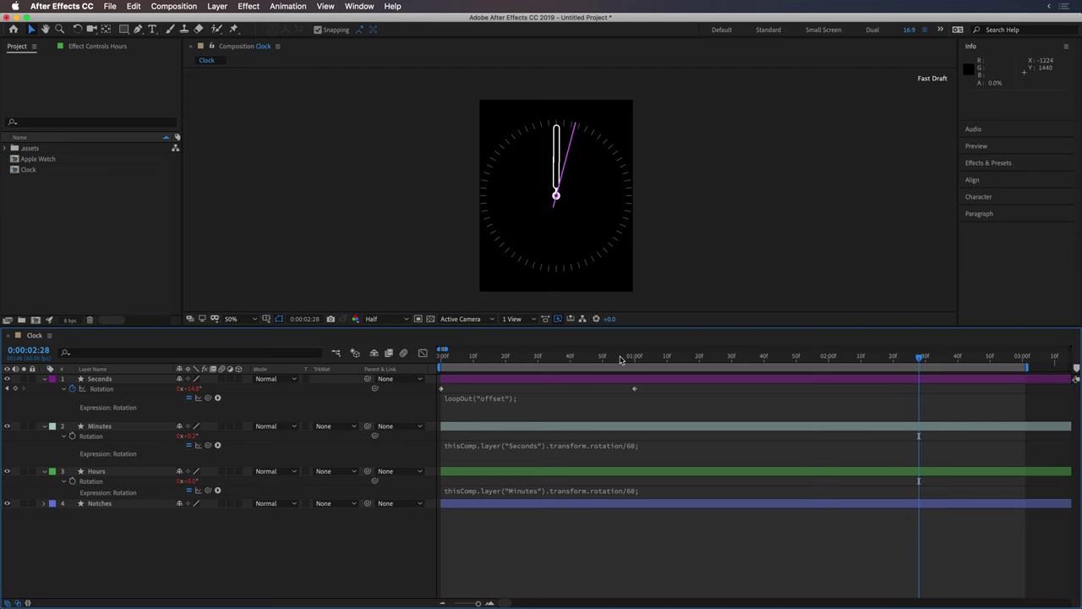
Add a Seconds Rotation keyframe at frame 10 by entering a value of 6
left_click_drag(622, 362, 487, 363)
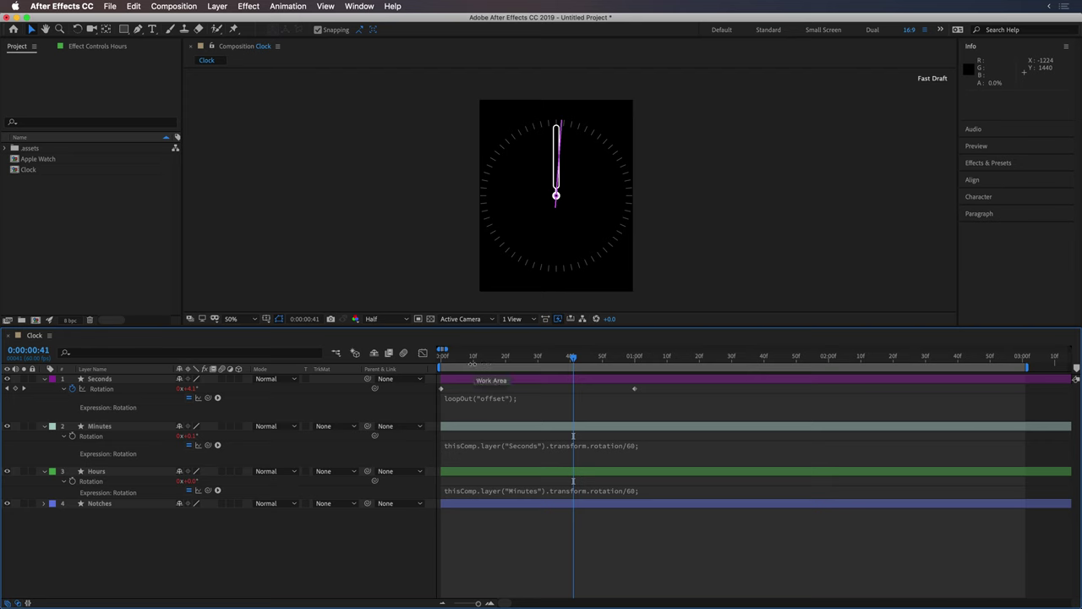
left_click(472, 362)
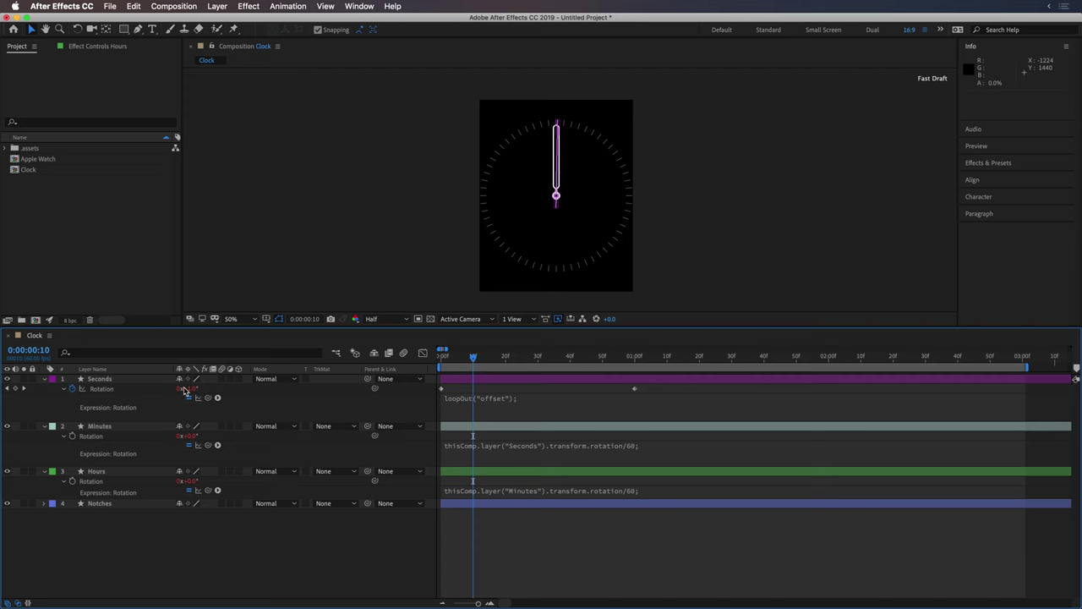
left_click(190, 388)
type("6")
key("Return")
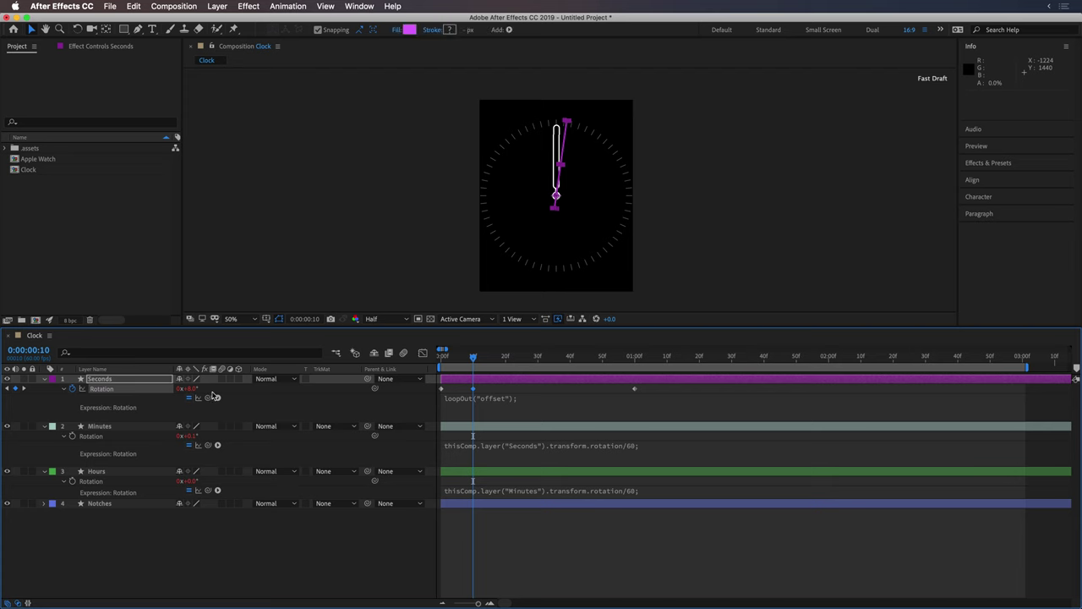
In the Graph Editor, add Seconds Rotation keyframes of 5° at frame 18 and 6° at frame 30
left_click(423, 353)
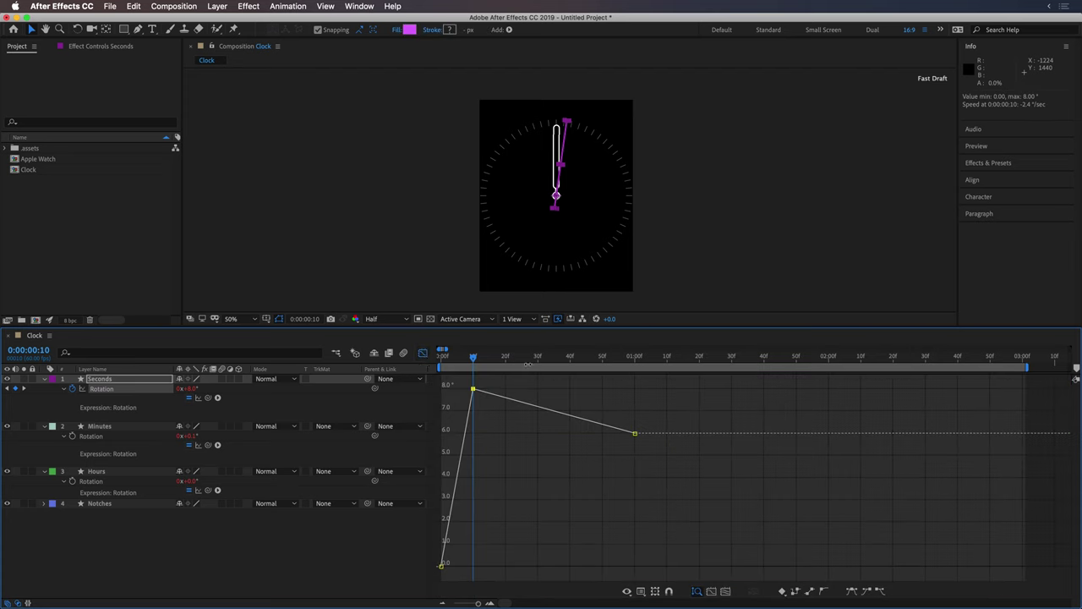
left_click(500, 358)
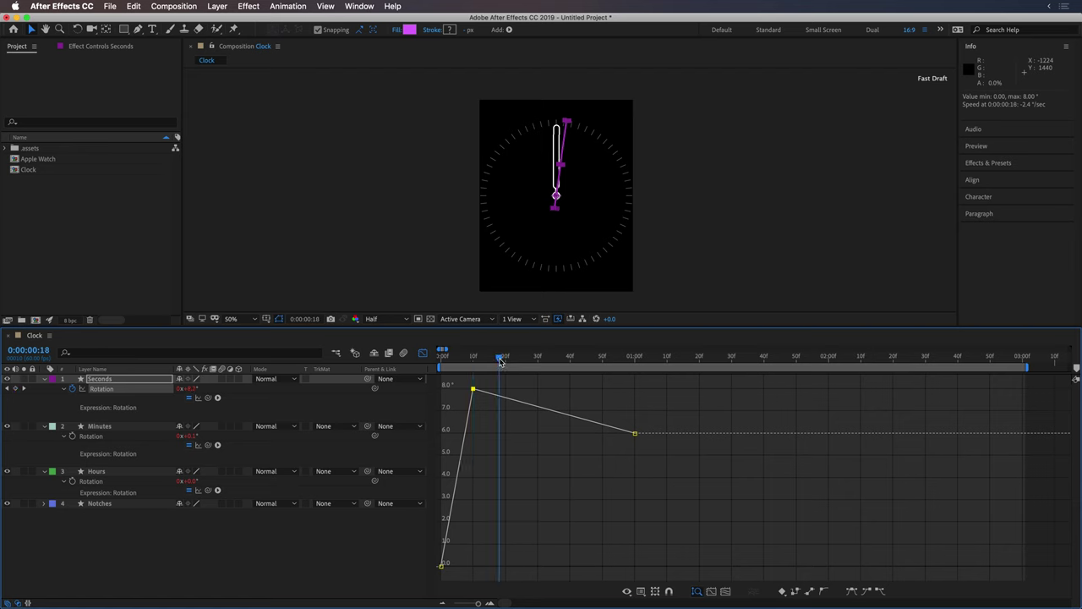
left_click(192, 389)
type("5")
key("Return")
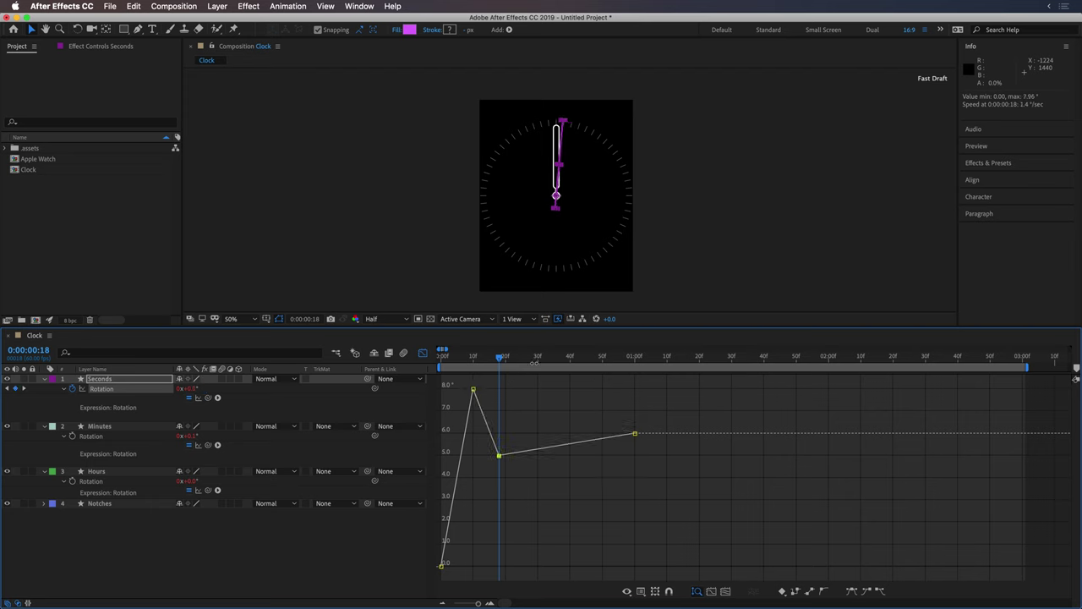
left_click(537, 359)
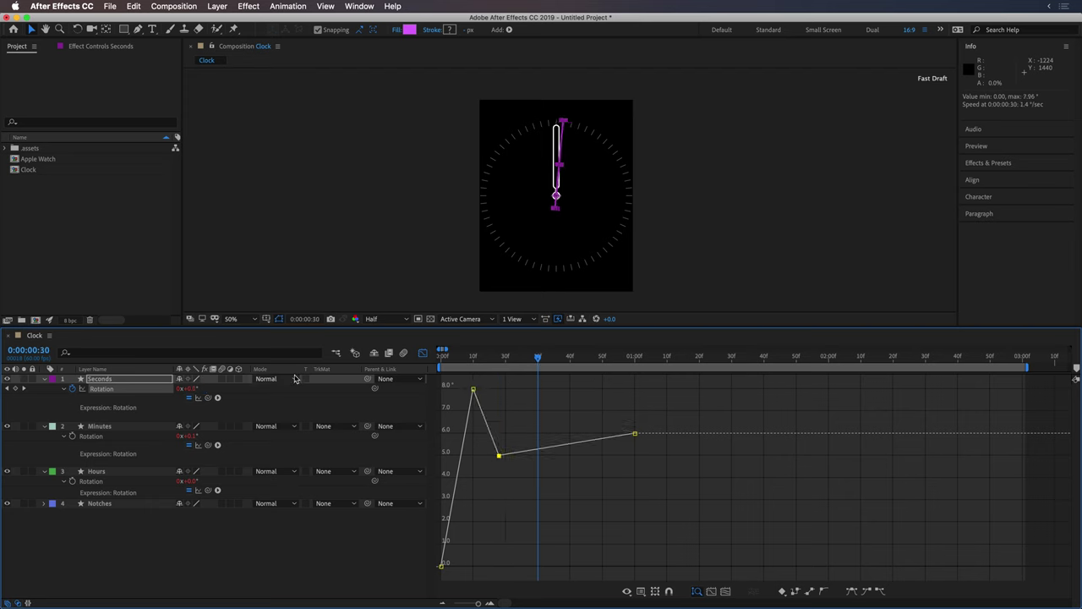
left_click(192, 389)
type("6")
key("Return")
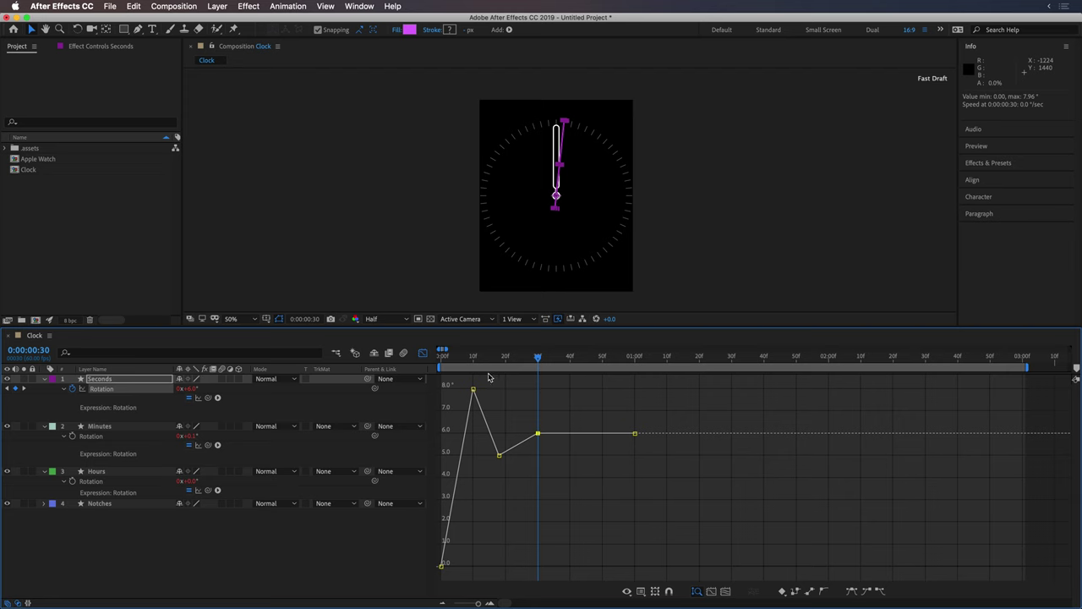
Apply easy ease to the three later rotation keyframes for a smooth bounce
left_click_drag(558, 377, 420, 583)
left_click_drag(459, 384, 587, 498)
left_click(853, 591)
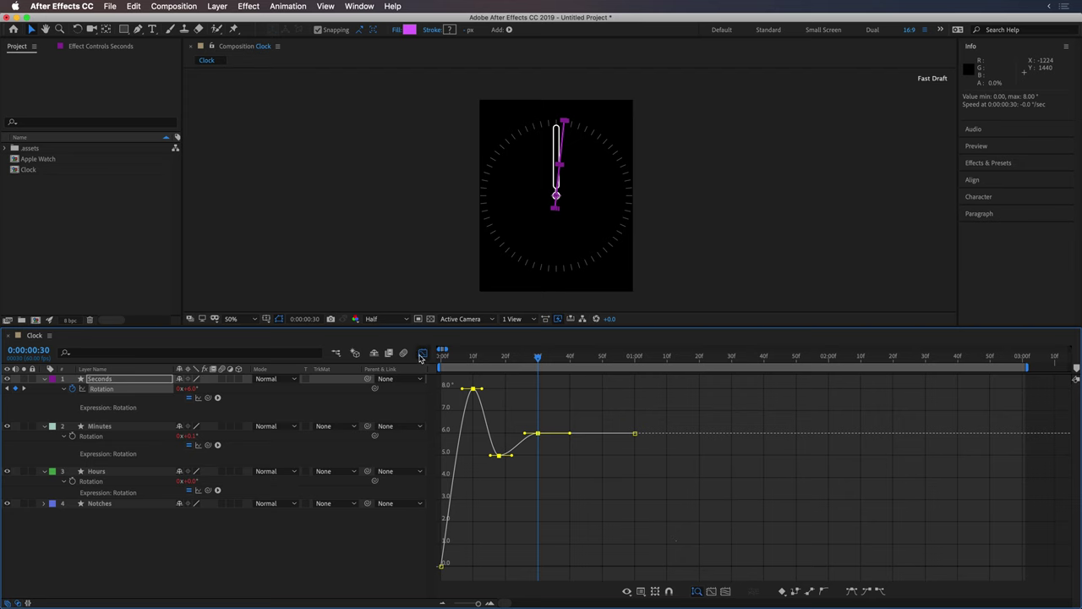
Return to the layer bars and preview the bouncing second hand from 0:00
left_click(423, 355)
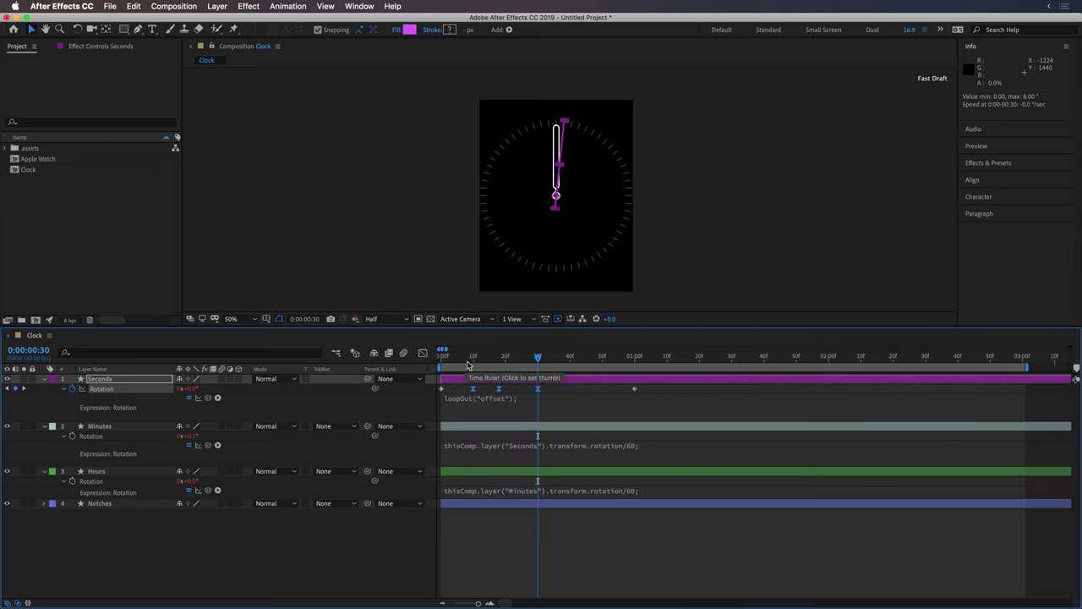
left_click(441, 356)
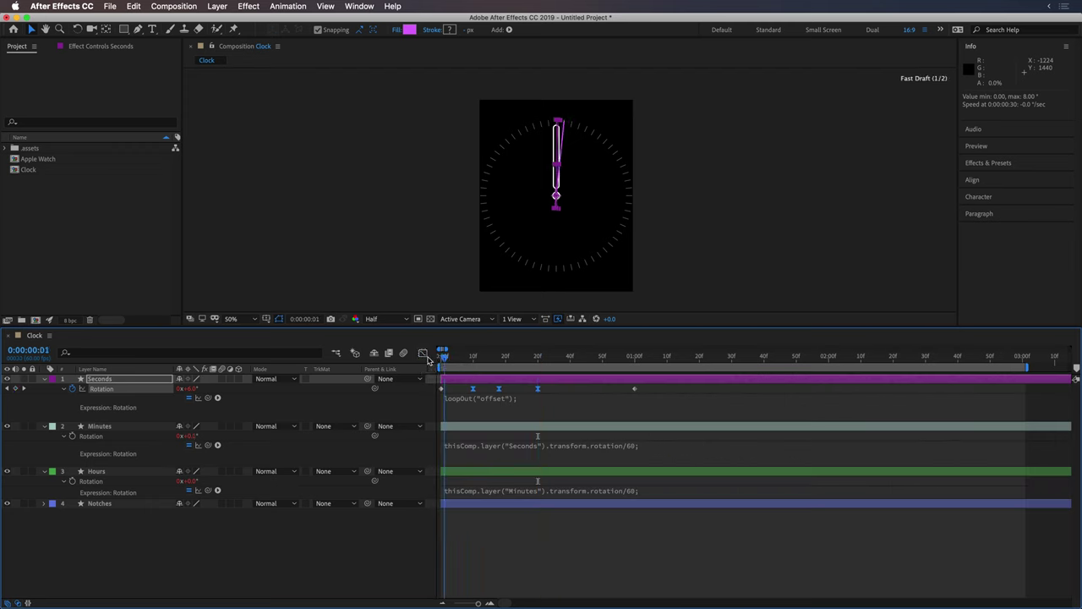
key("space")
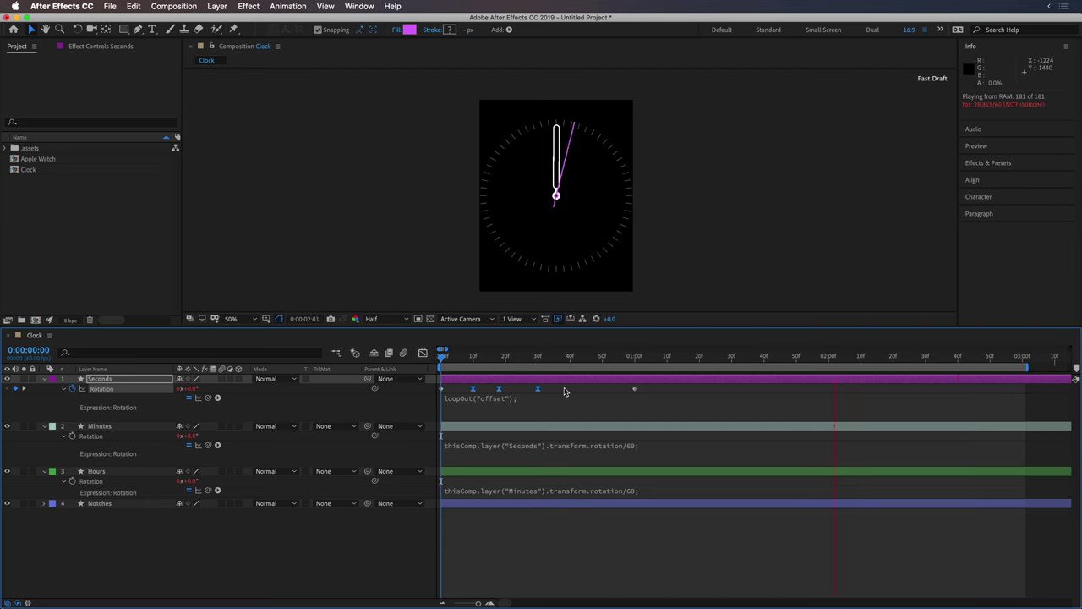
key("space")
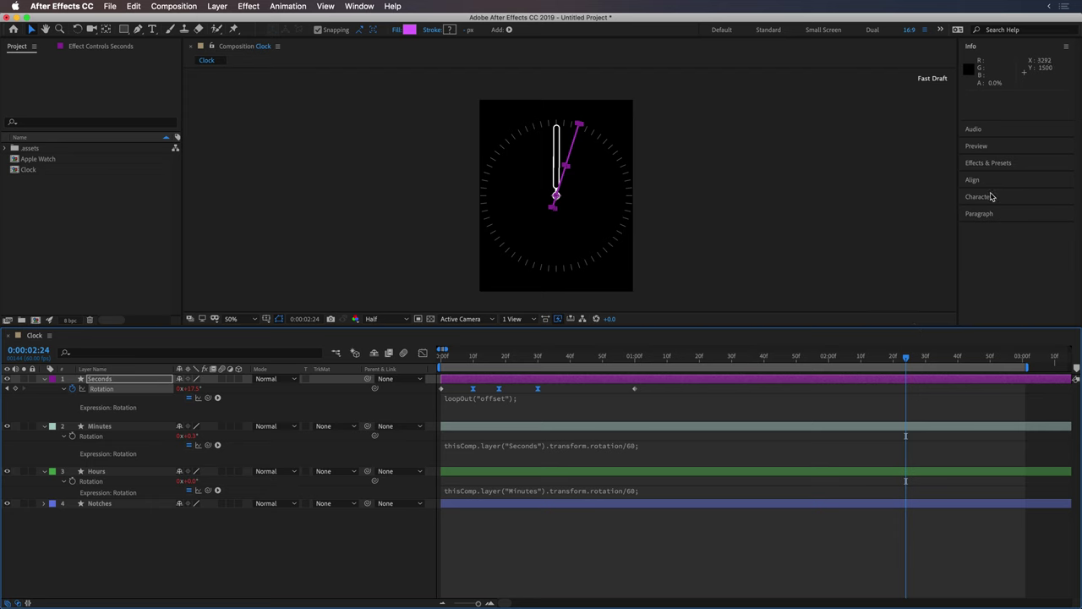
Find Angle Control in Effects & Presets and apply it to the Seconds layer
left_click(986, 163)
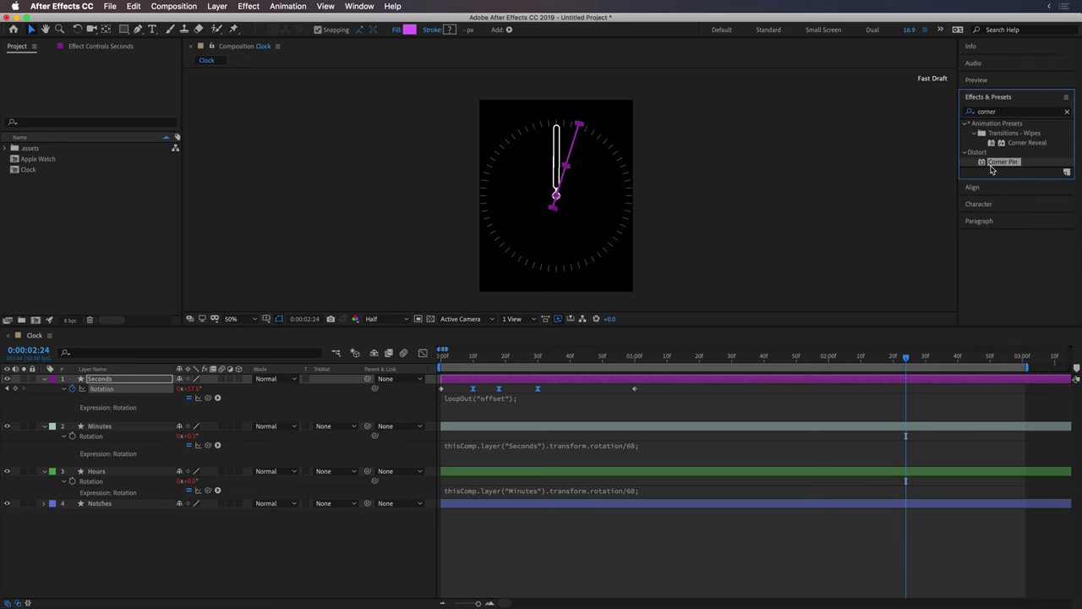
left_click(996, 113)
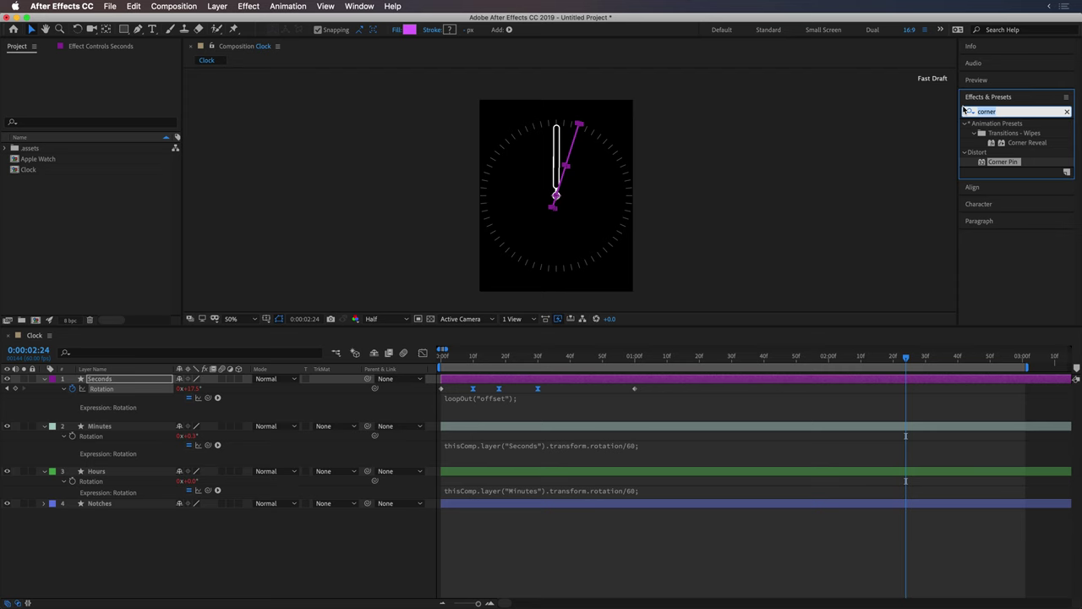
left_click(967, 111)
left_click(974, 81)
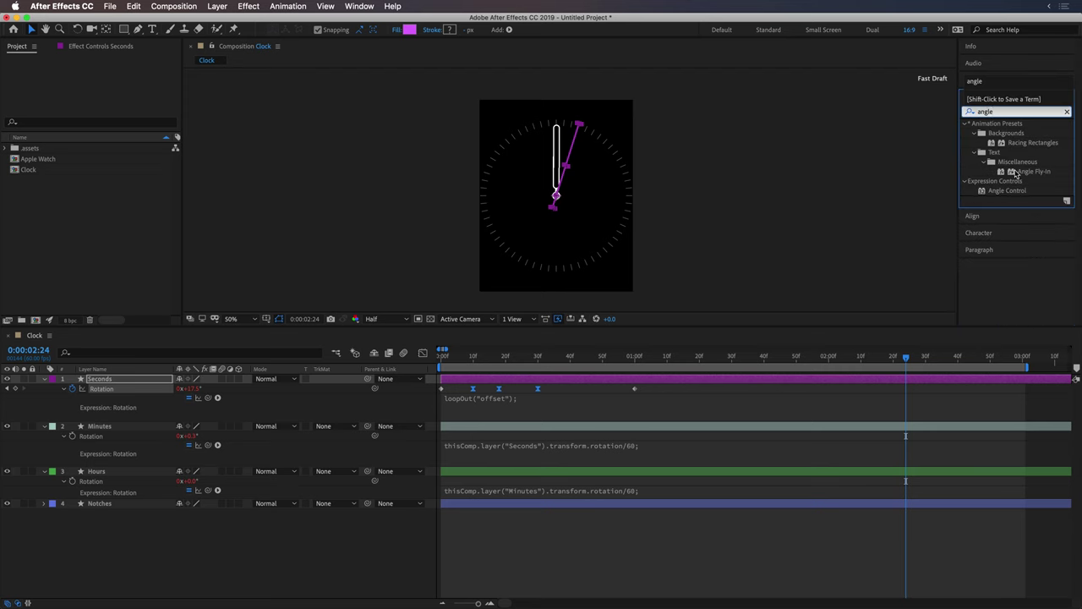
left_click_drag(1013, 193, 139, 381)
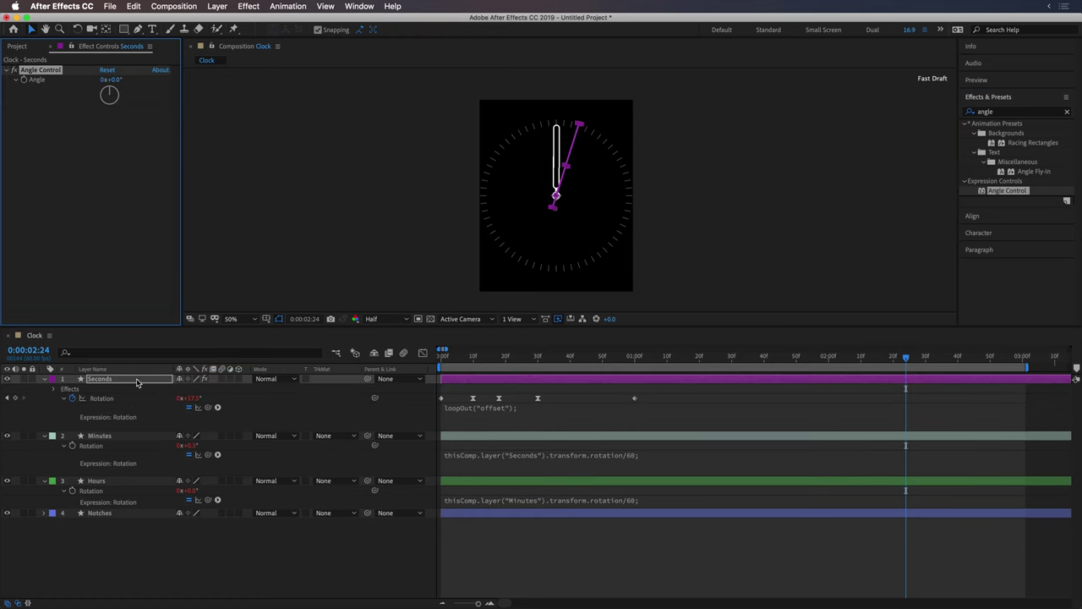
Append + effect("Angle Control")("Angle") to the Seconds loopOut("offset") rotation expression
left_click(514, 409)
left_click(534, 407)
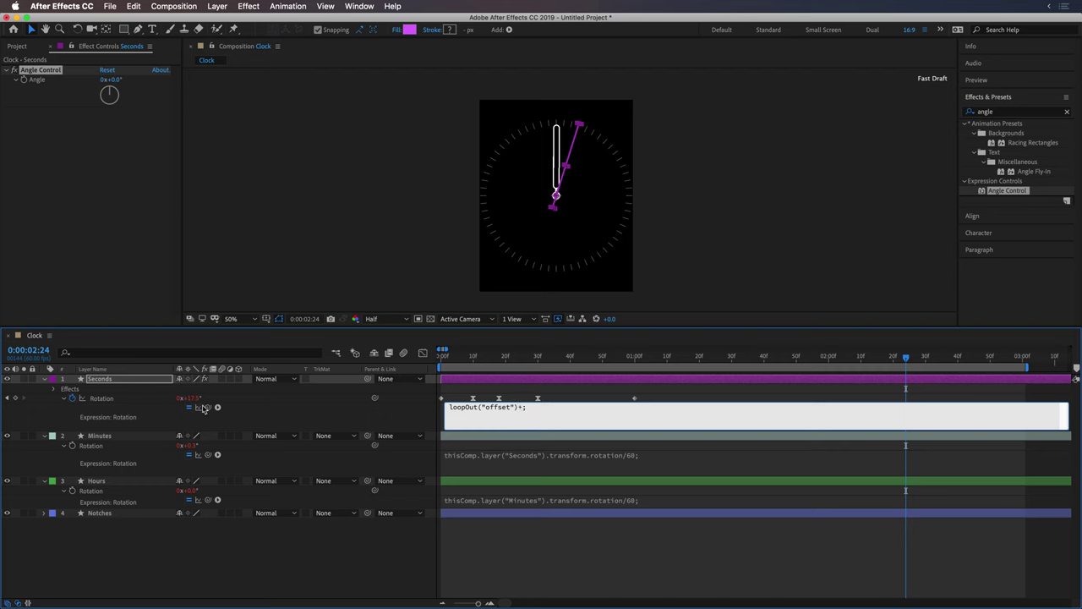
left_click_drag(210, 408, 40, 82)
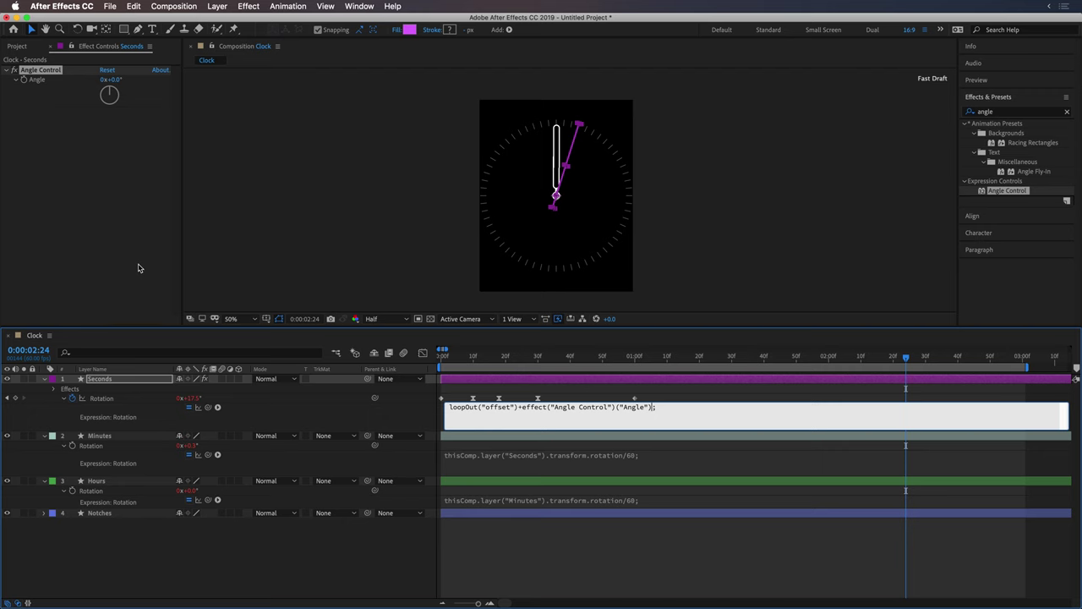
Set the Angle Control's Angle to 298x+297° to offset the clock hands
left_click(125, 138)
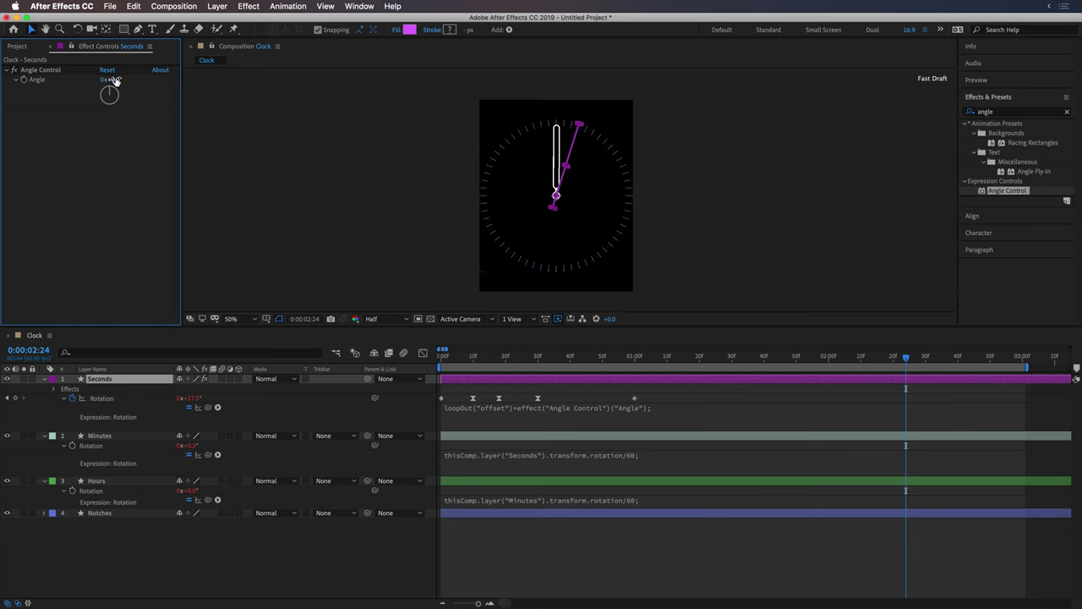
left_click_drag(121, 79, 334, 125)
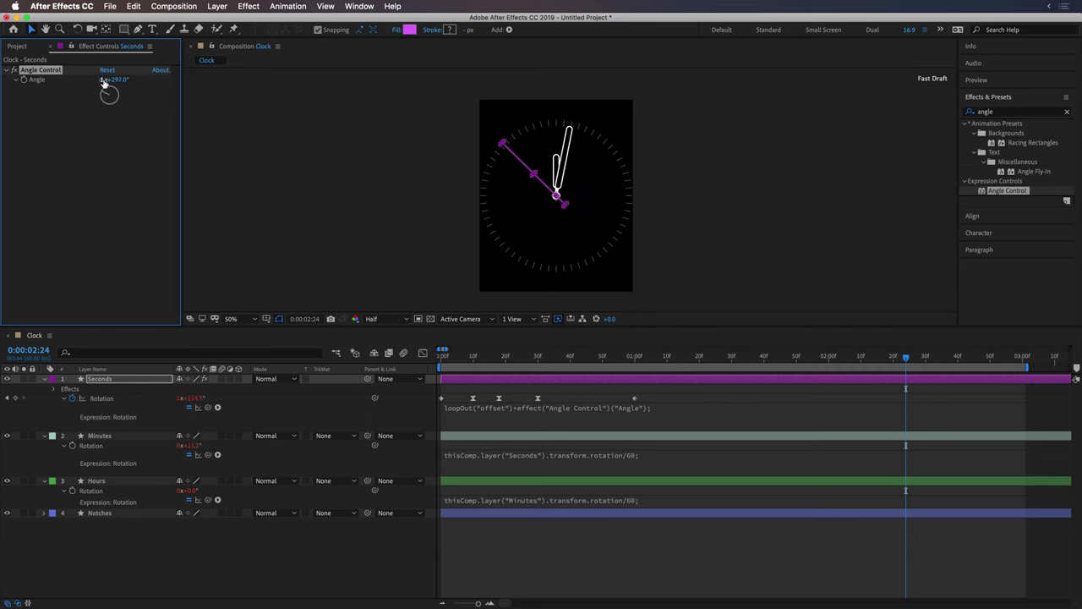
left_click_drag(102, 78, 297, 105)
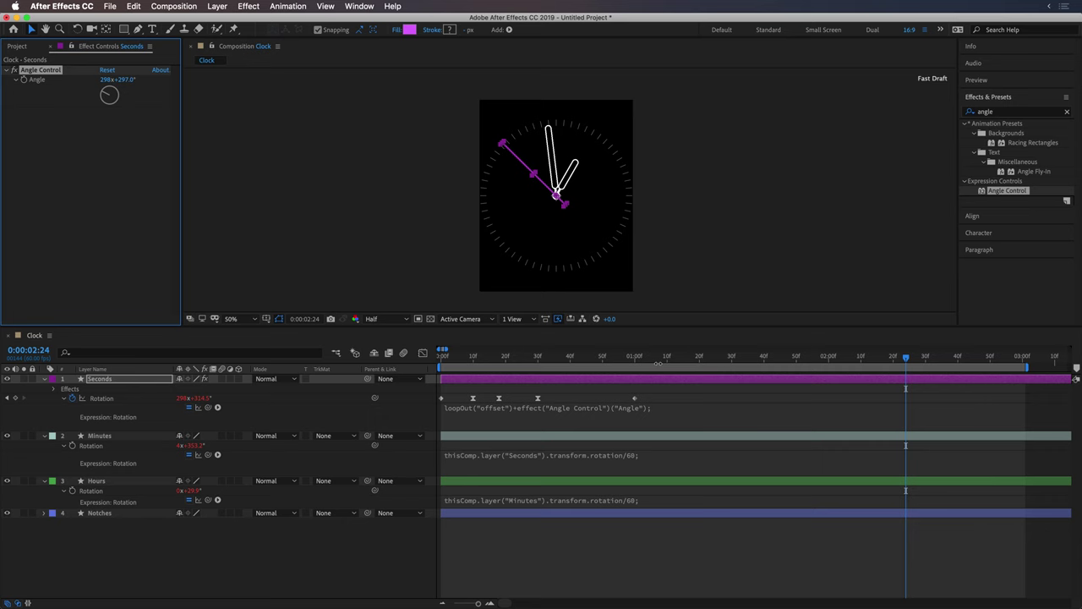
Preview the offset clock animation from the first frame
left_click(674, 358)
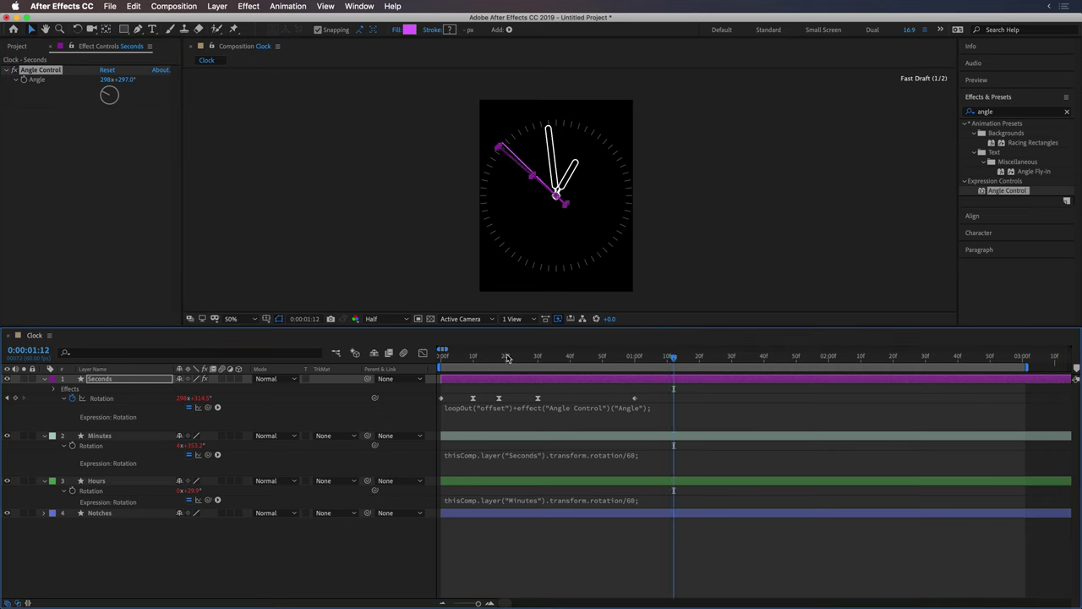
left_click_drag(507, 358, 439, 358)
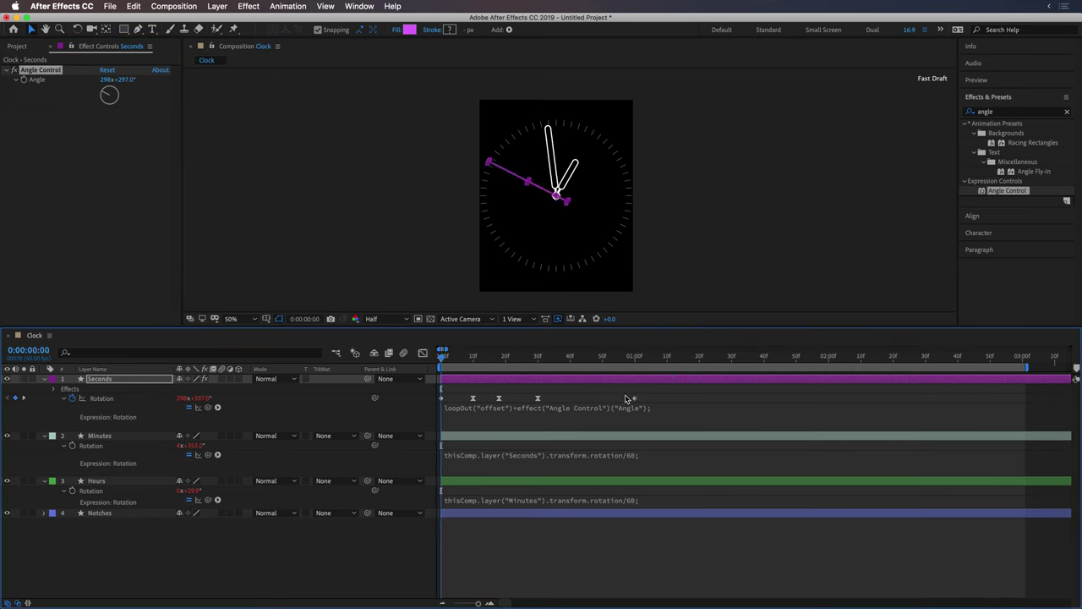
key("space")
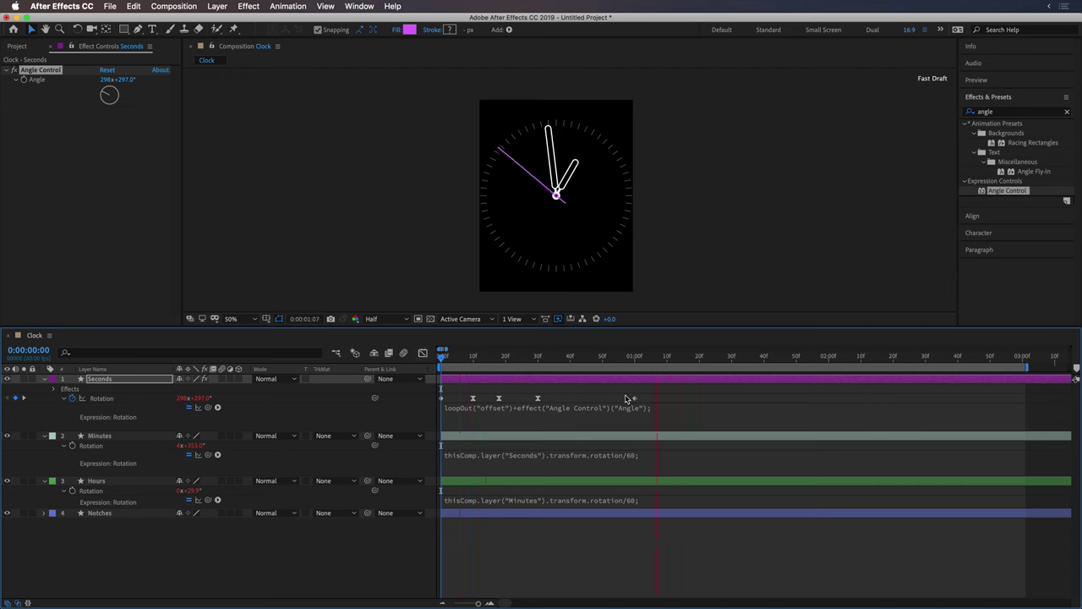
key("space")
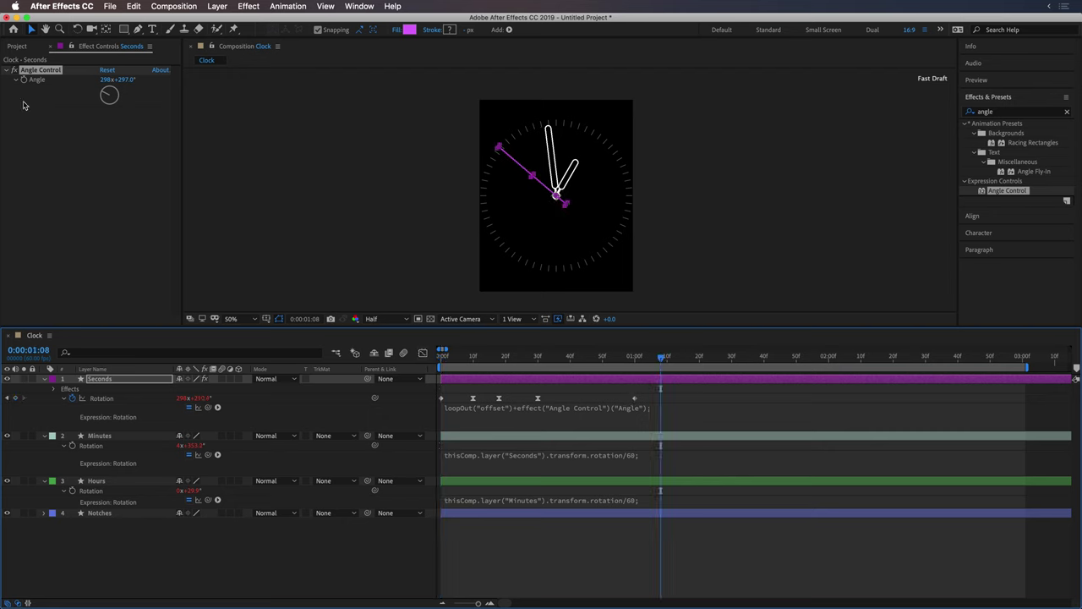
Open the Apple Watch composition and drag the Clock comp into its viewer as a layer
left_click(20, 46)
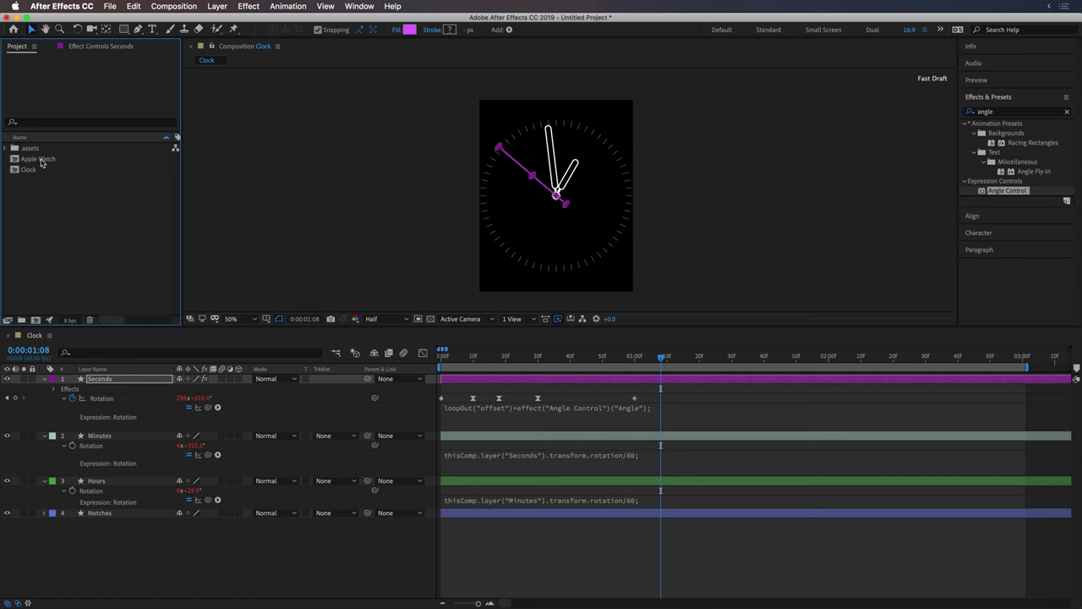
double_click(41, 161)
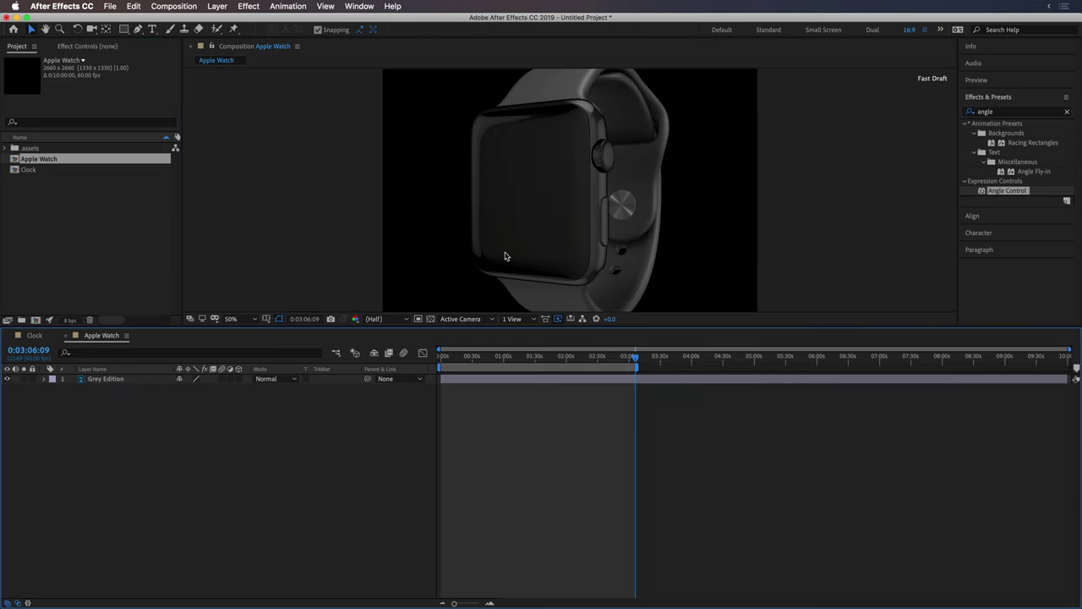
left_click(19, 170)
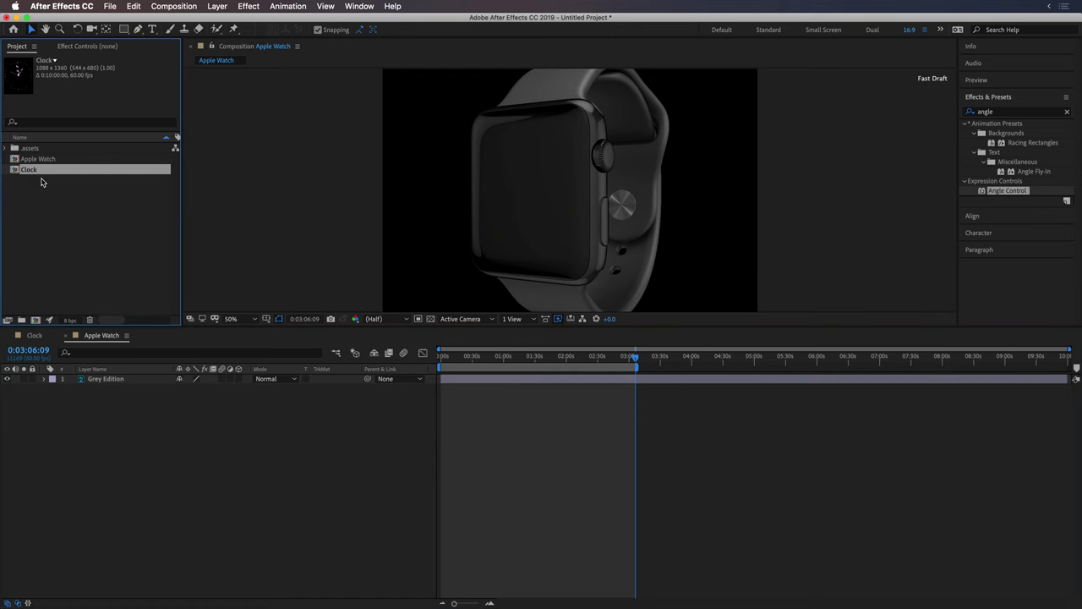
left_click_drag(28, 173, 544, 186)
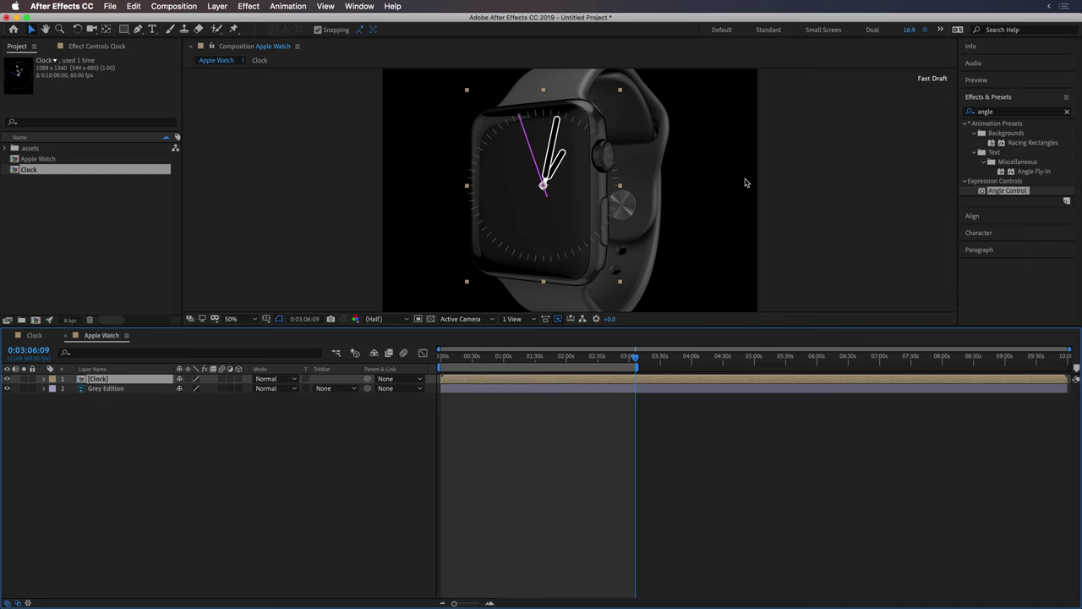
Search Effects & Presets for 'corner' and apply Corner Pin to the Clock layer
left_click(998, 113)
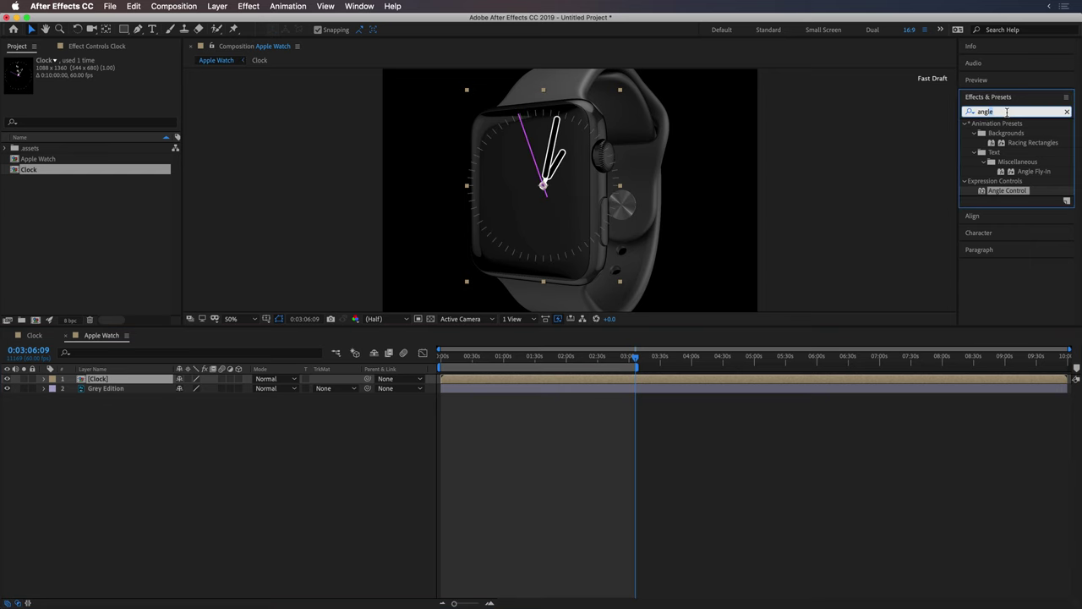
key("super+a")
type("corner")
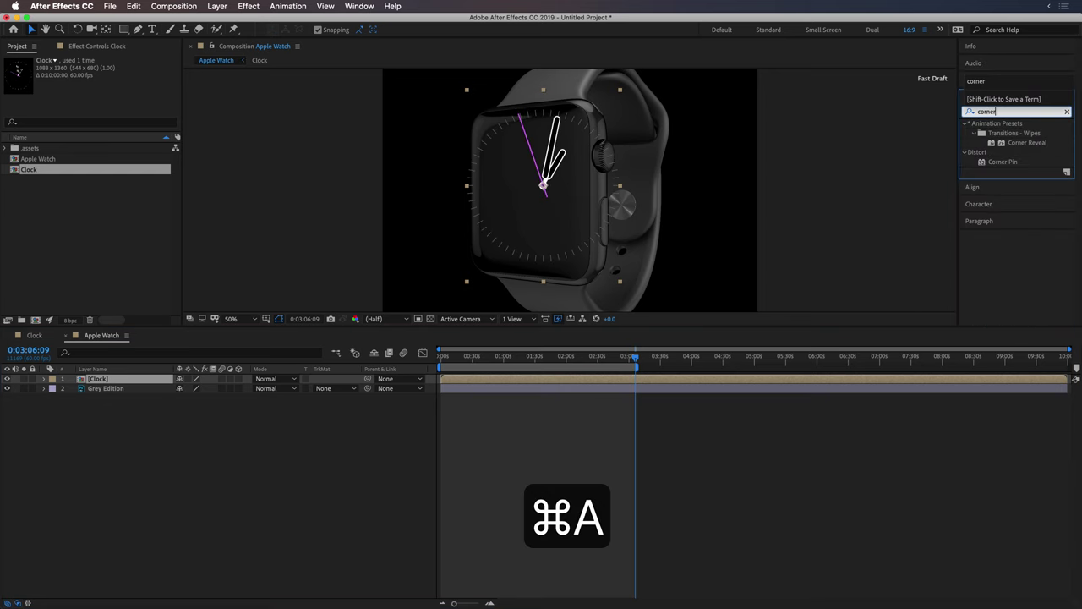
double_click(1003, 161)
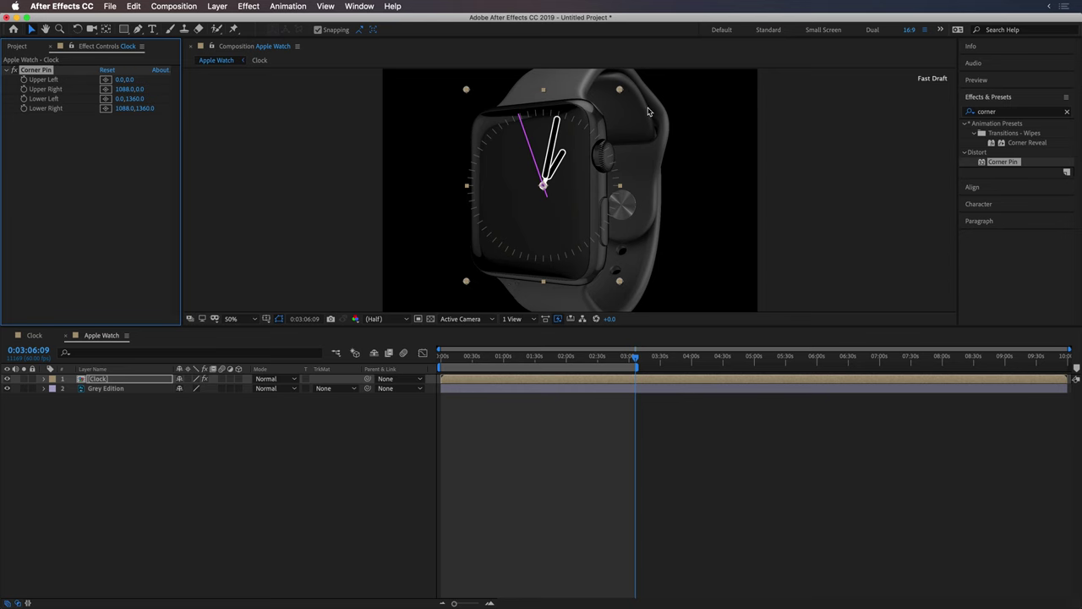
Drag the four Corner Pin handles so the clock face fits the watch screen
left_click_drag(619, 92, 584, 110)
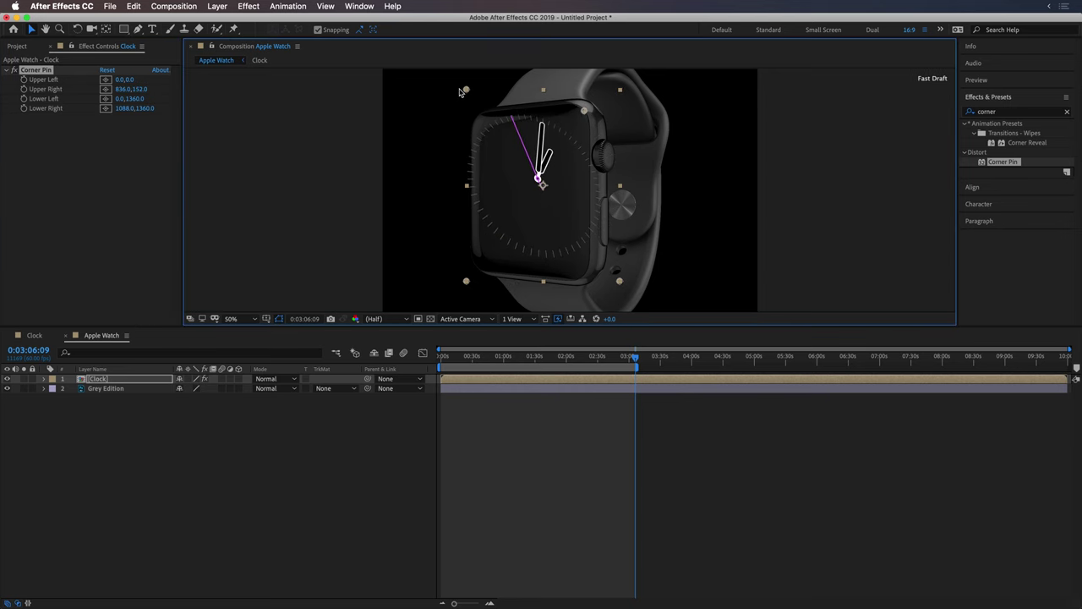
left_click_drag(468, 93, 475, 120)
left_click_drag(619, 283, 582, 274)
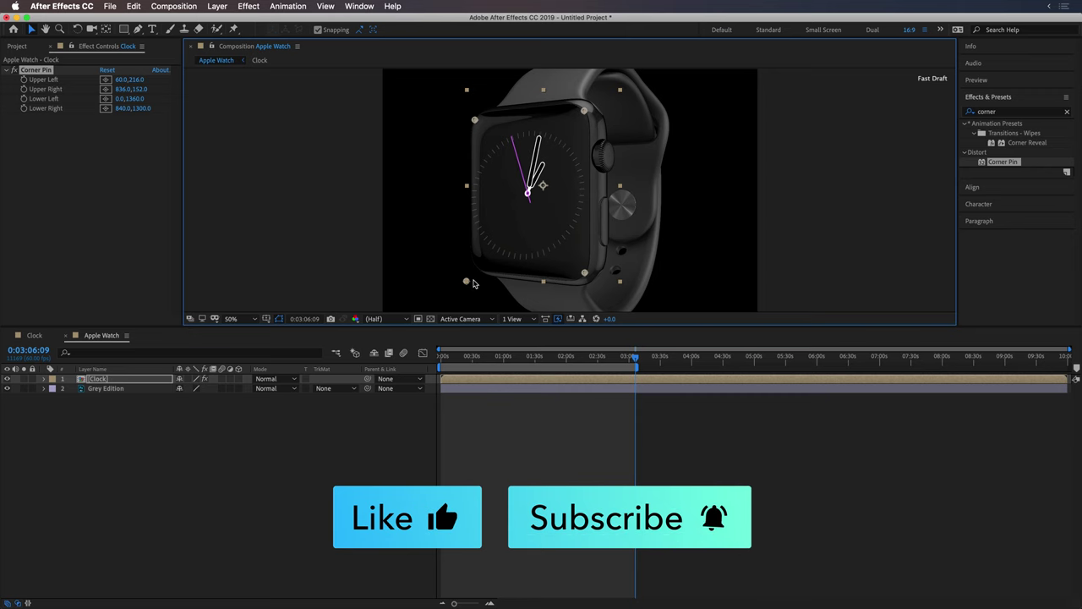
left_click_drag(467, 280, 479, 266)
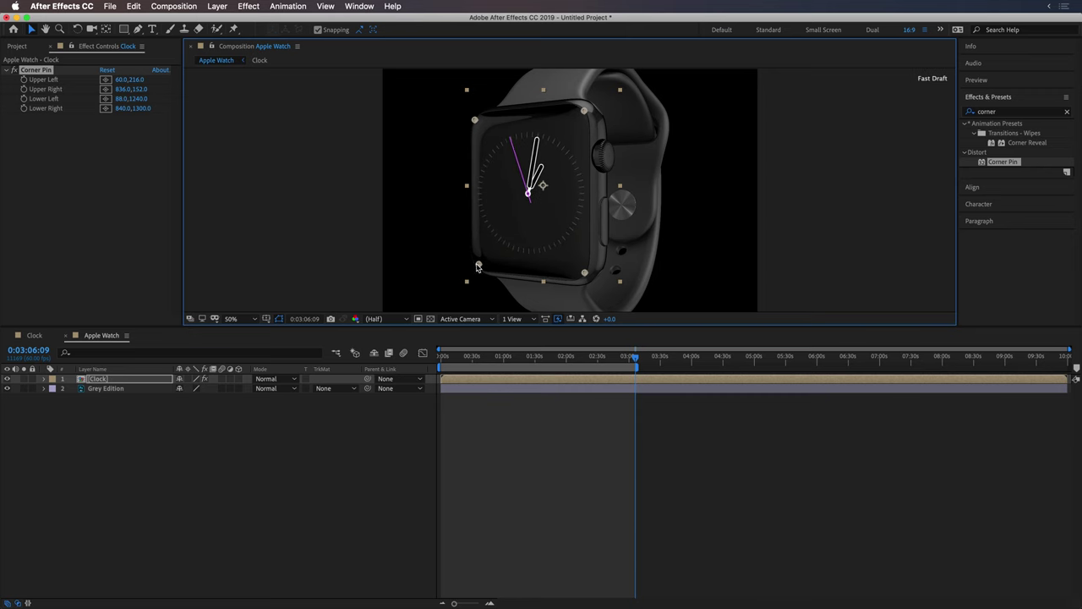
Set the Clock layer's blending mode to Screen and deselect the layer
left_click(276, 383)
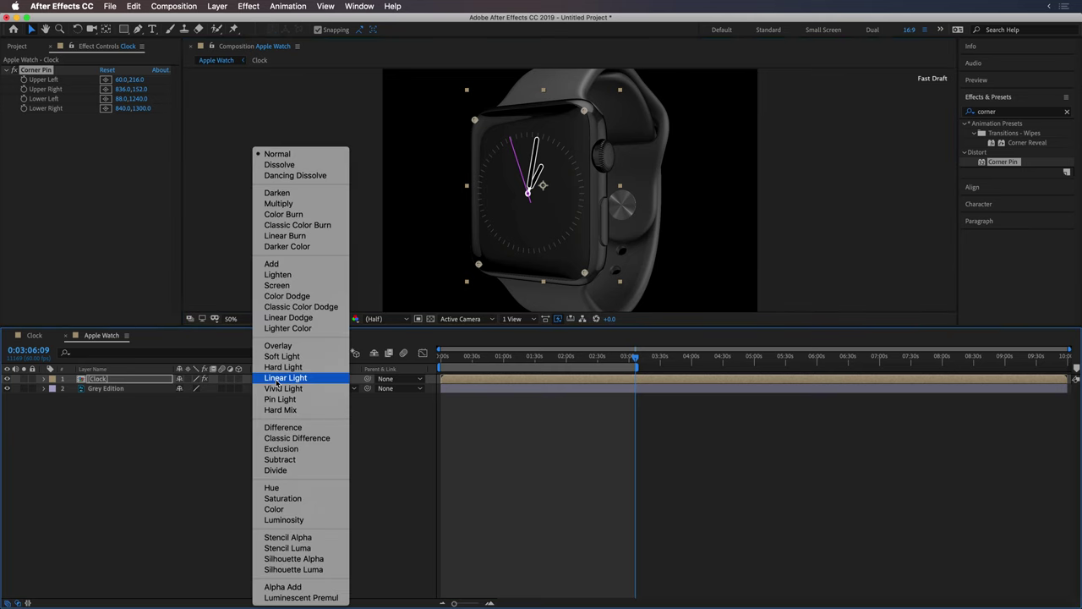
left_click(299, 284)
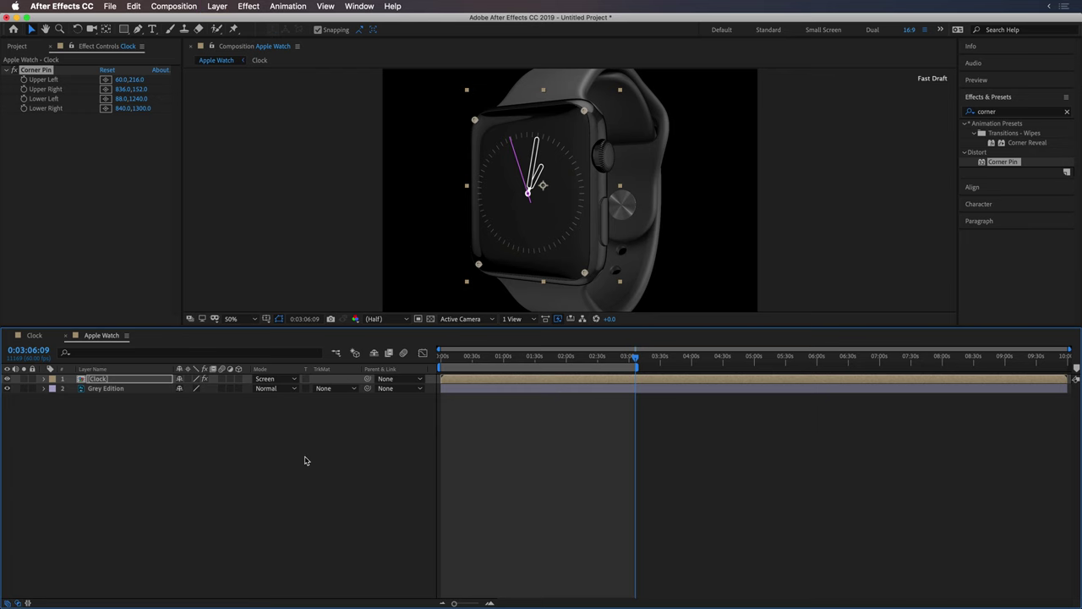
left_click(306, 460)
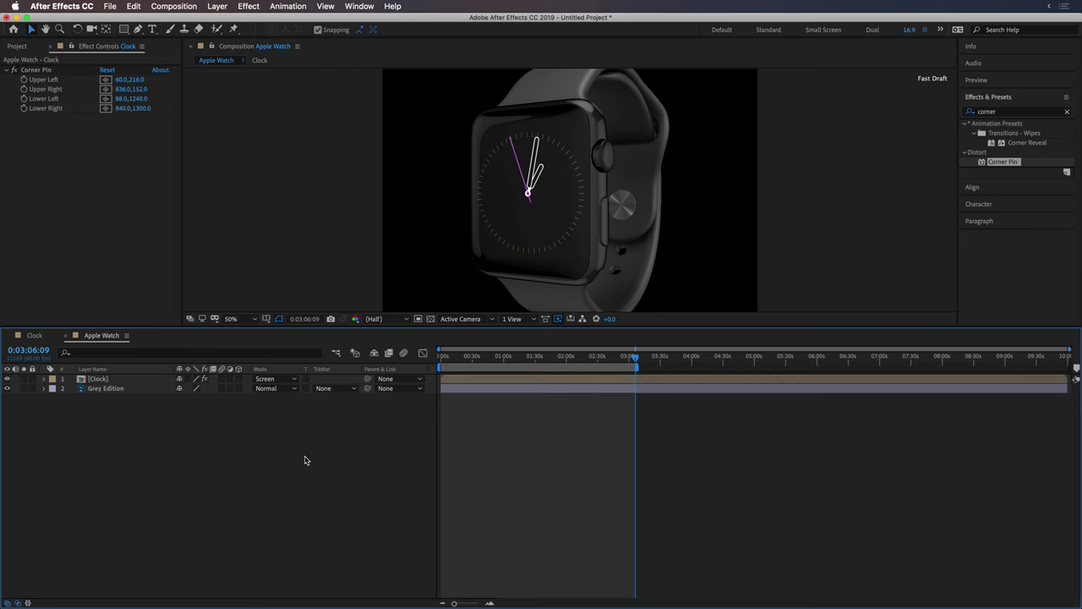